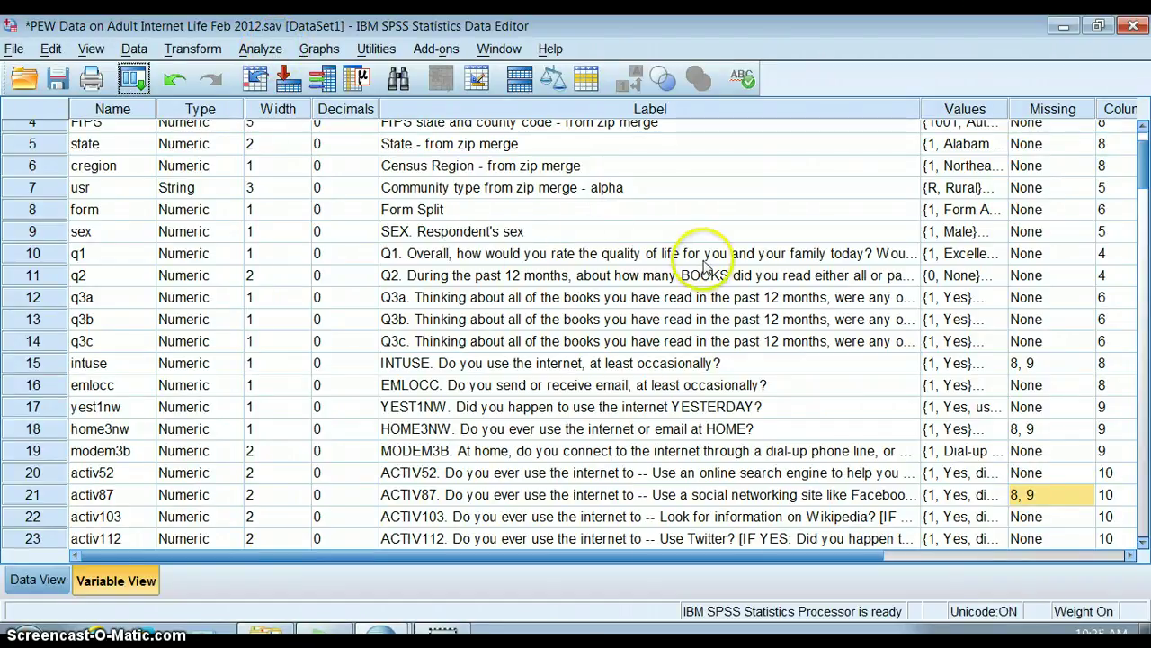
Step: Inspect the value labels of sex, intuse and home3nw without changing them
click(967, 231)
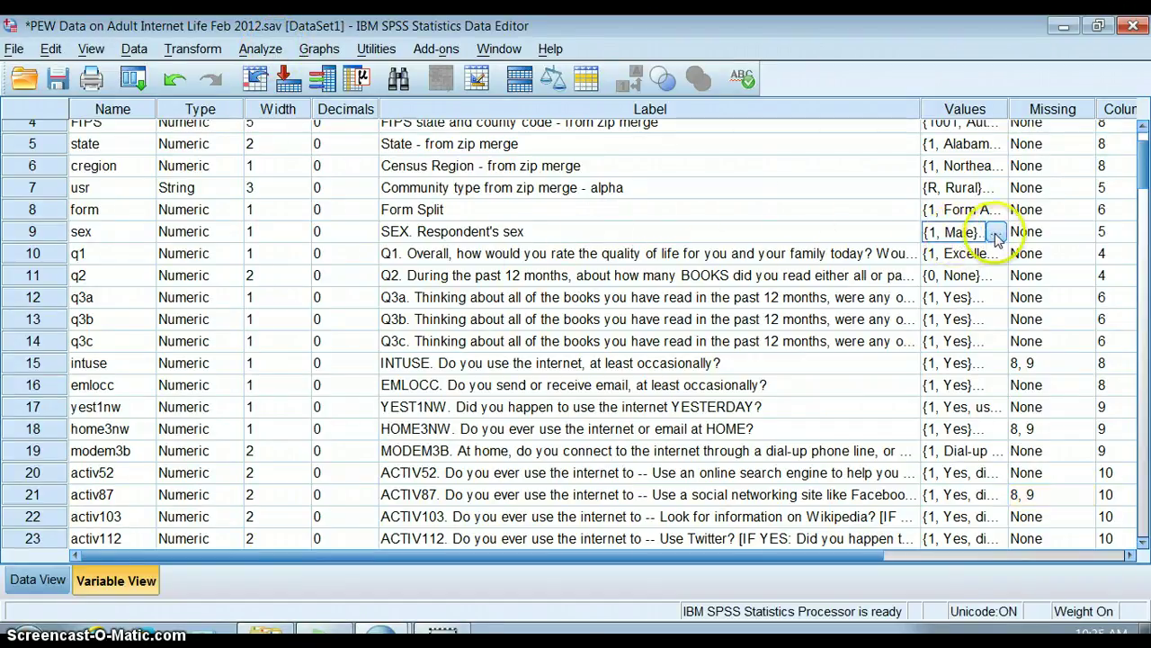
click(994, 233)
click(575, 426)
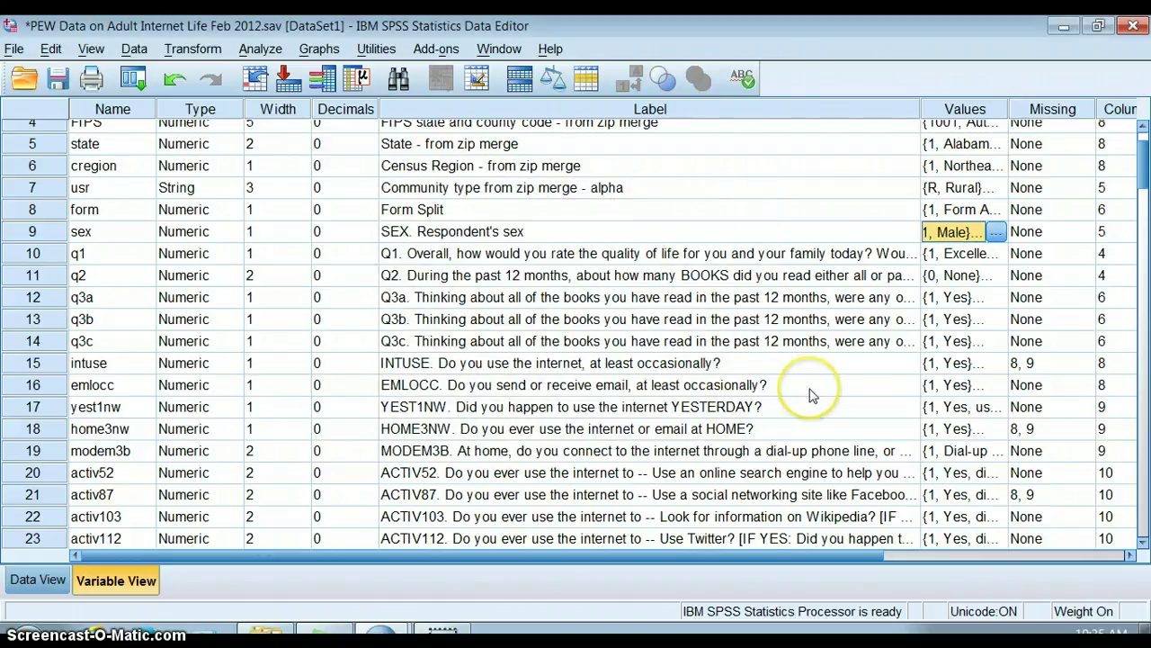
click(981, 363)
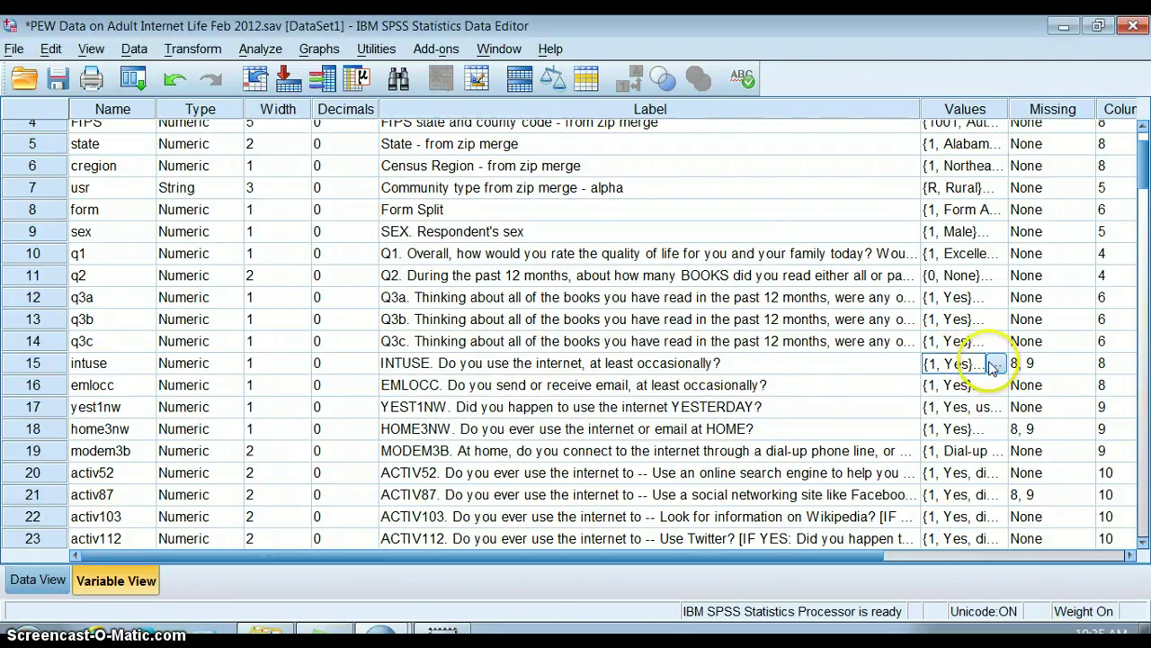
click(993, 365)
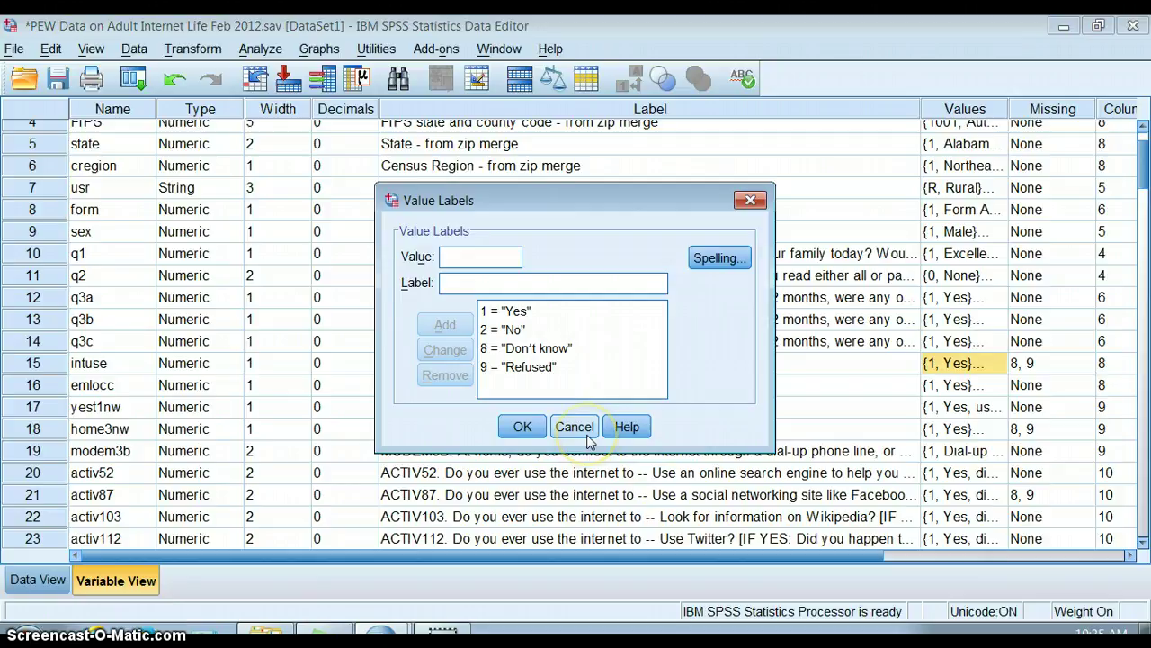
click(574, 426)
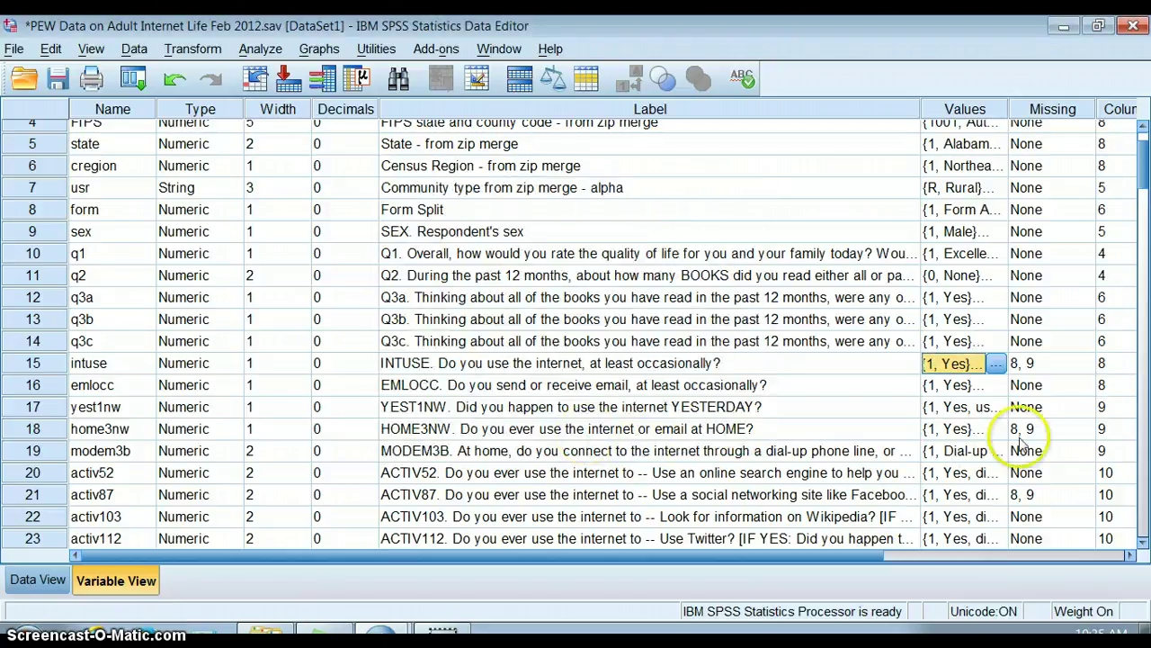
click(985, 428)
click(996, 428)
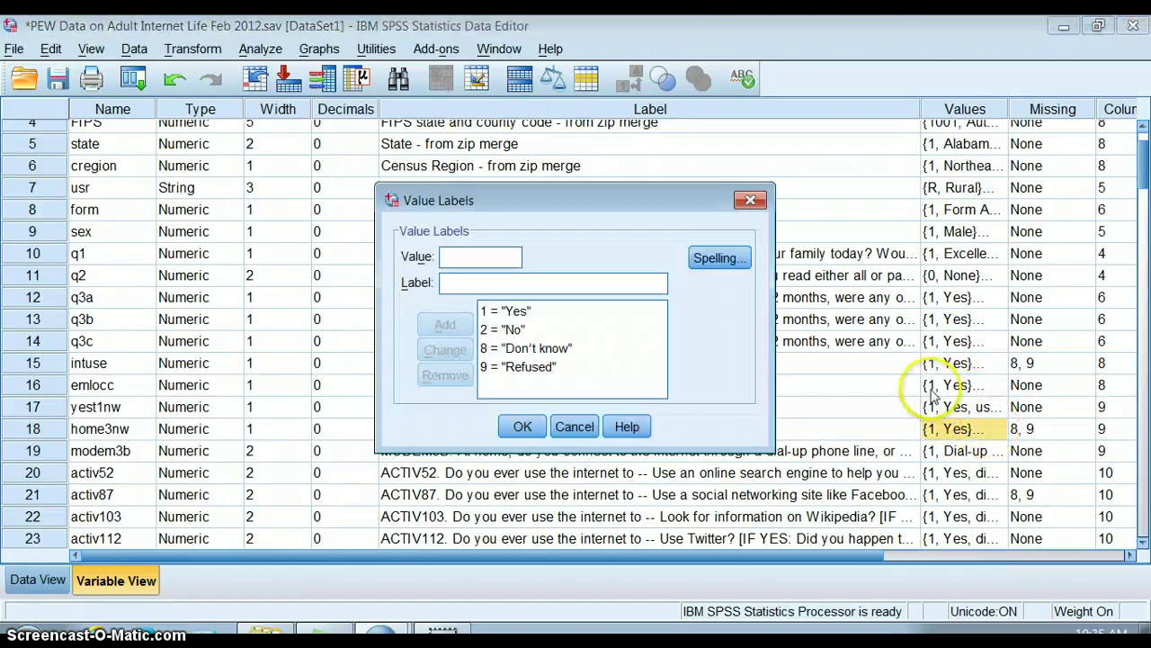
click(573, 426)
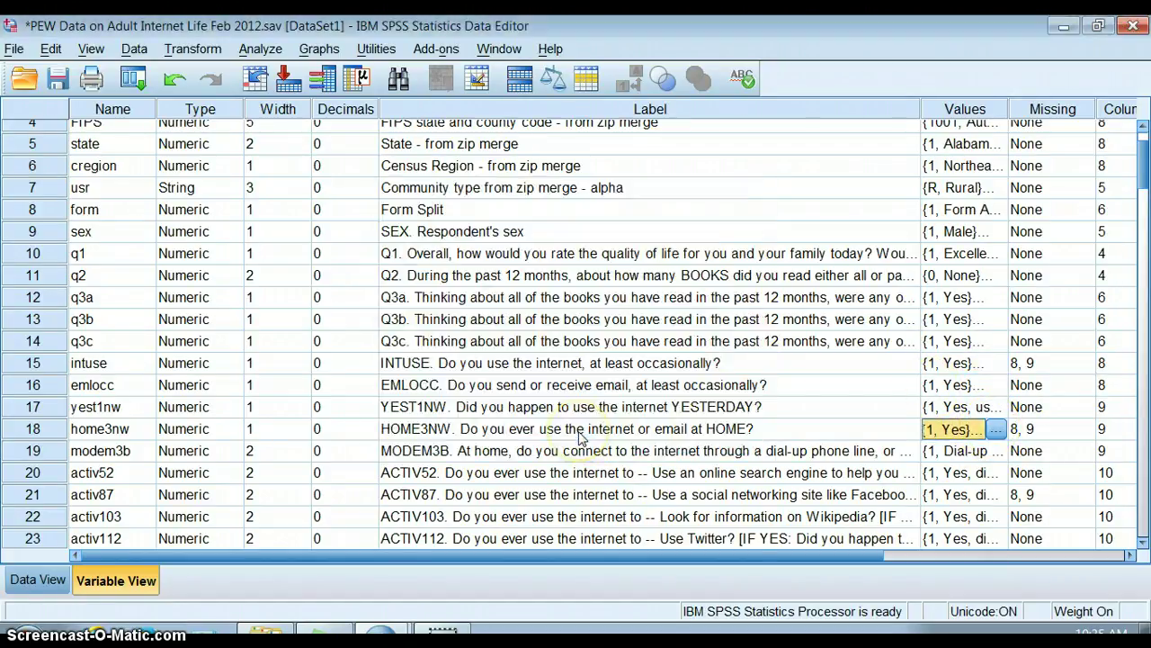
Step: Open Analyze > Descriptive Statistics > Crosstabs
click(259, 50)
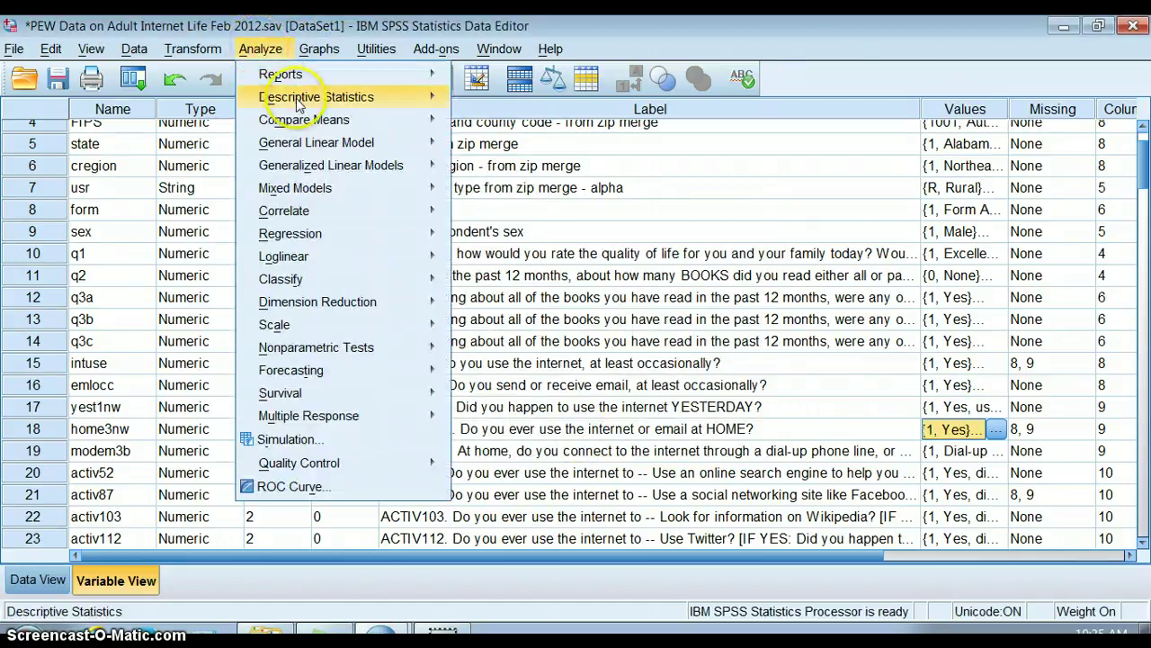
mouse_move(299, 104)
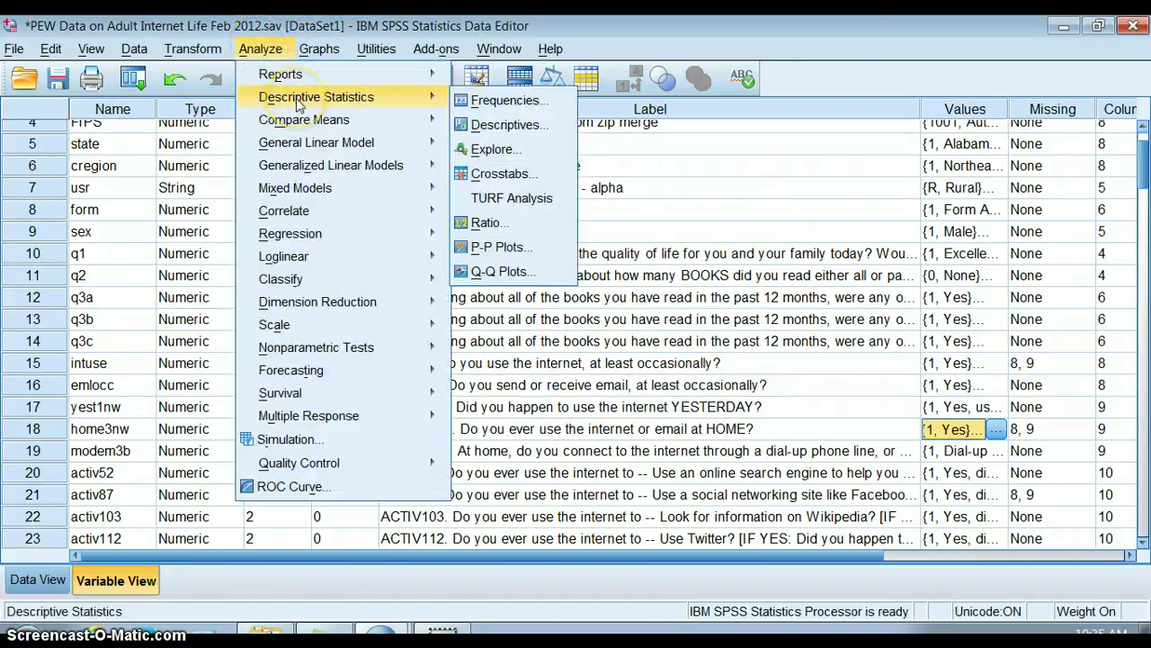
click(495, 175)
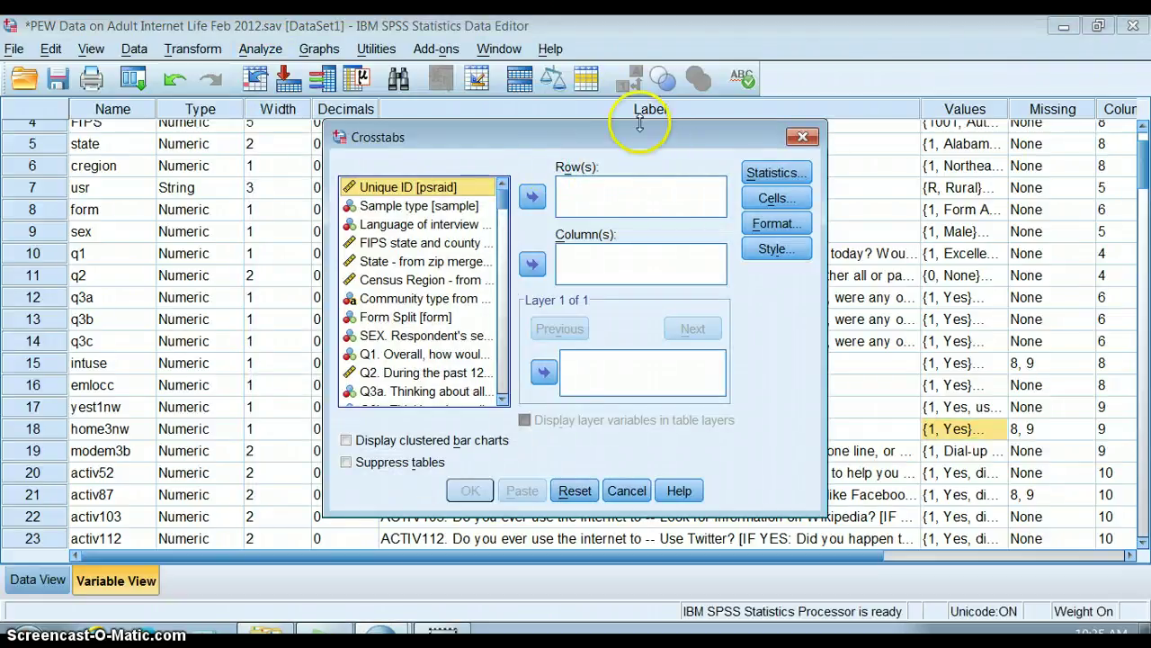
Step: Enlarge the Crosstabs dialog and put SEX. Respondent's sex into Row(s)
drag(638, 114, 610, 64)
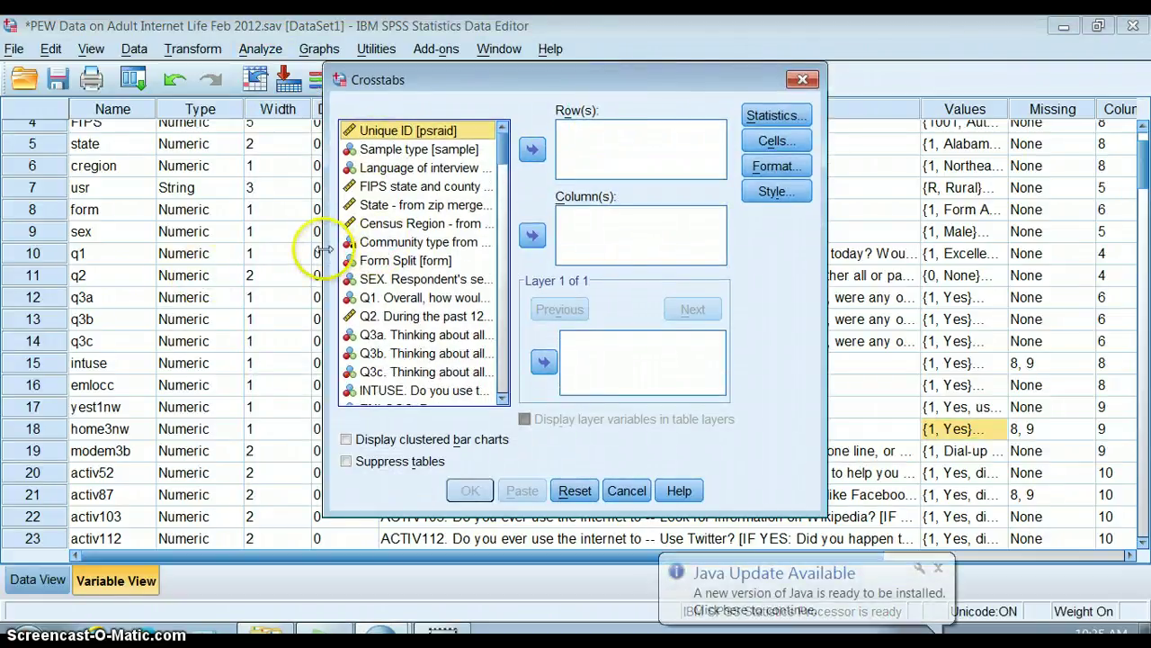
drag(323, 232, 178, 225)
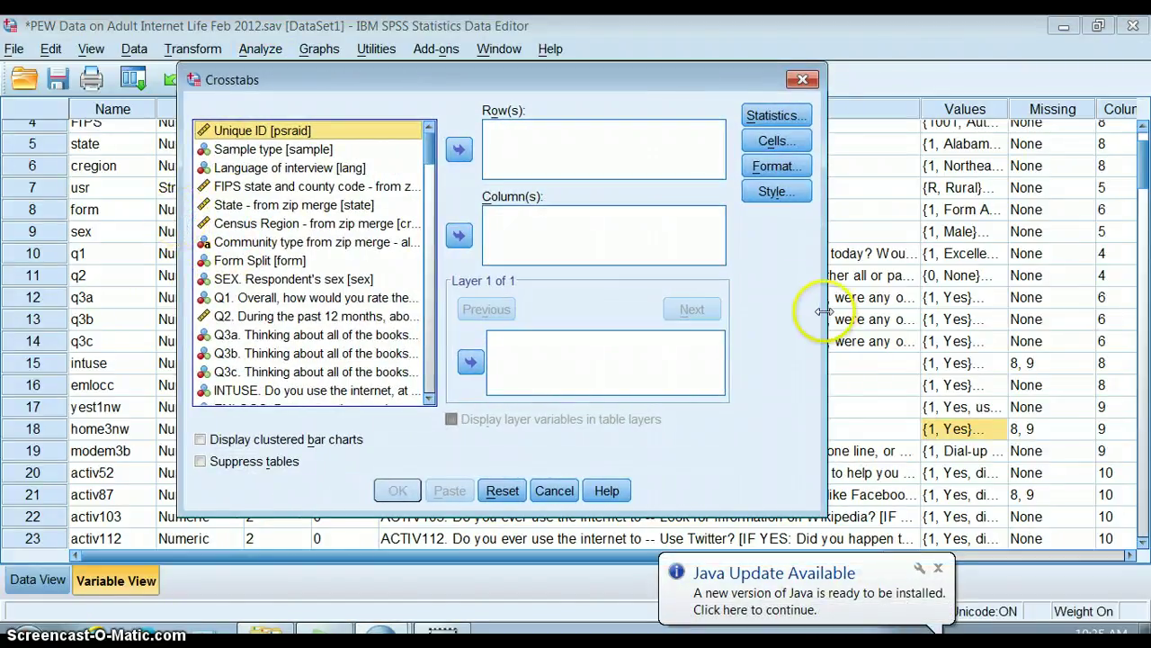
drag(825, 308, 1019, 324)
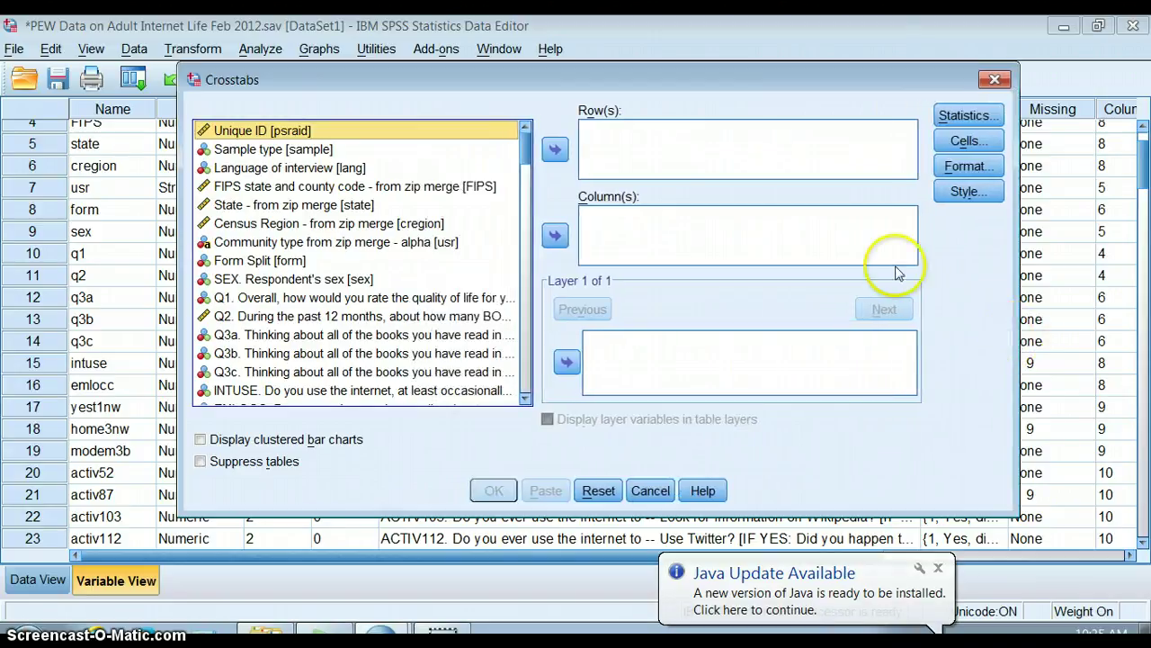
click(360, 279)
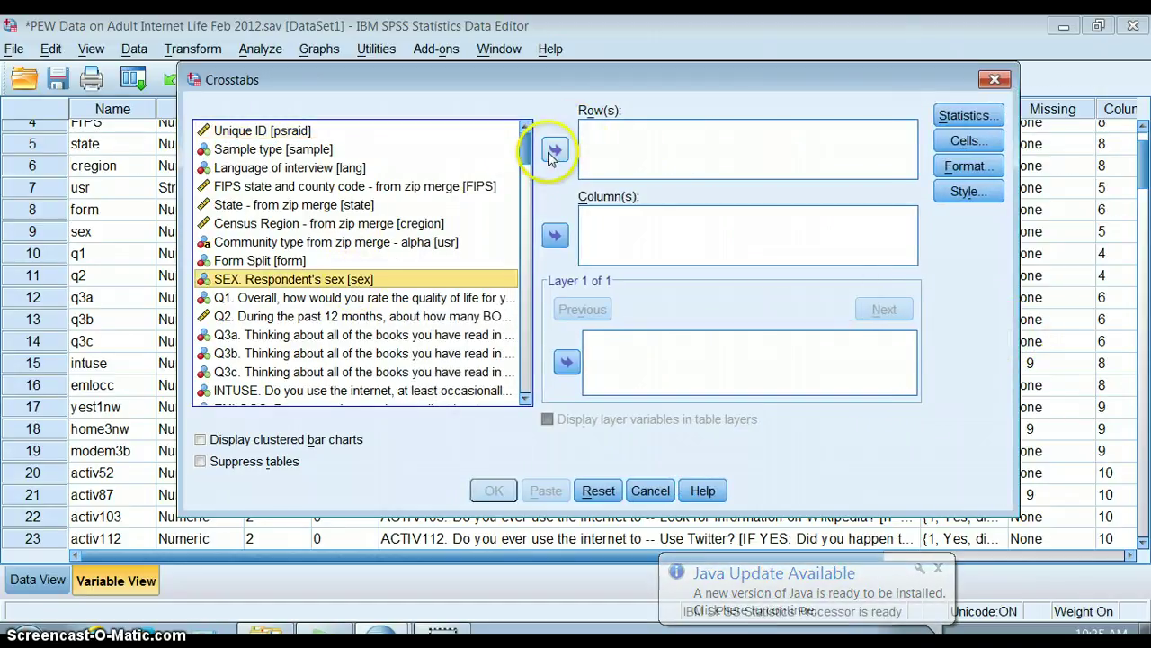
click(552, 151)
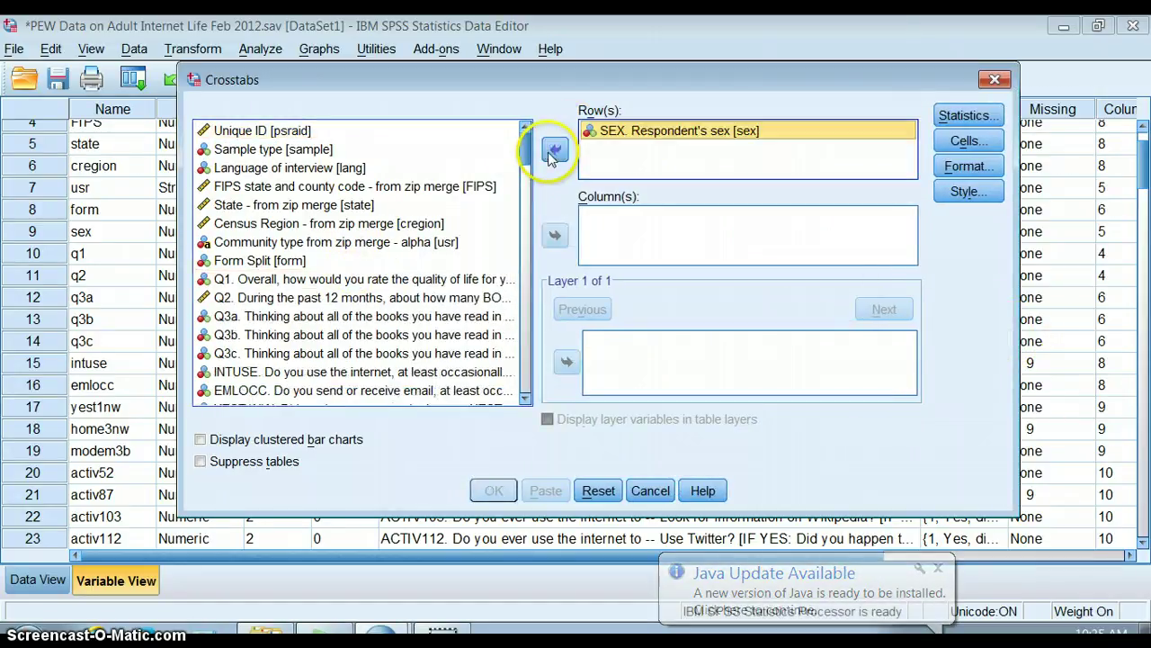
Step: Scroll the variable list and put INTUSE into Column(s)
click(526, 401)
click(526, 401)
click(526, 402)
click(526, 401)
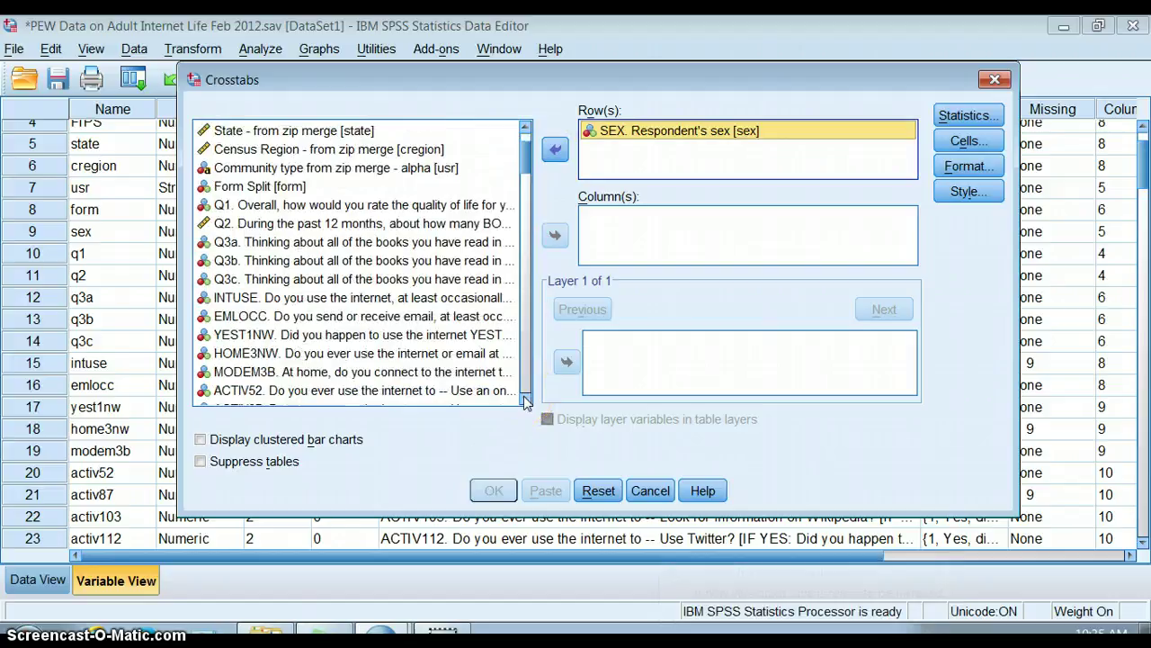
click(525, 401)
click(405, 279)
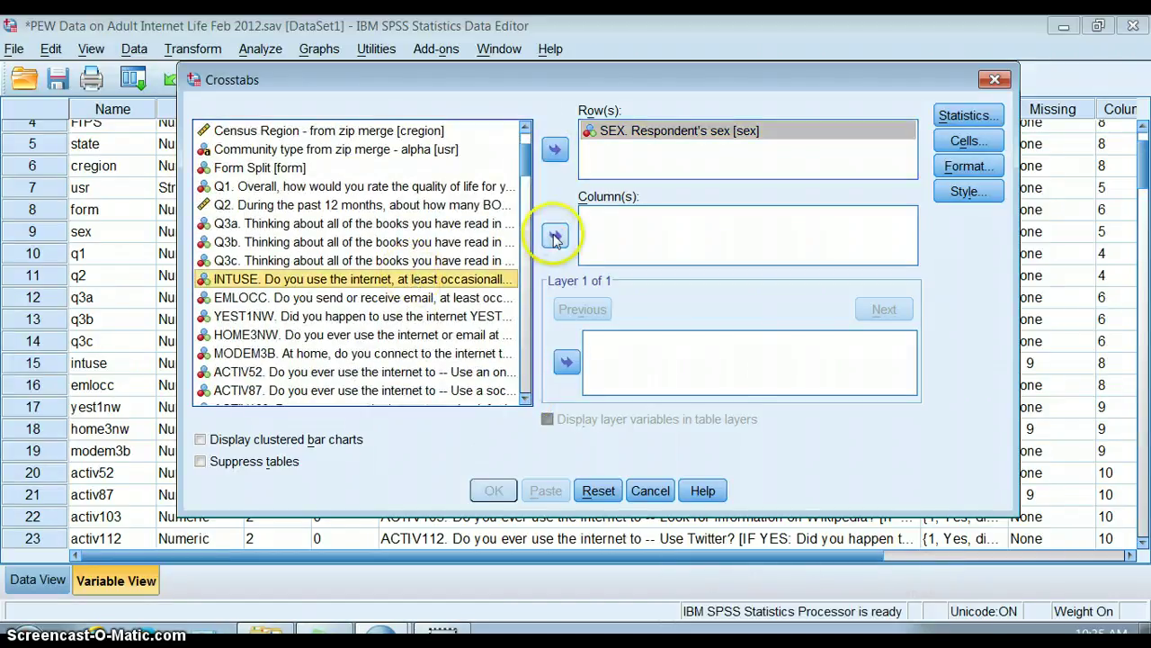
click(554, 236)
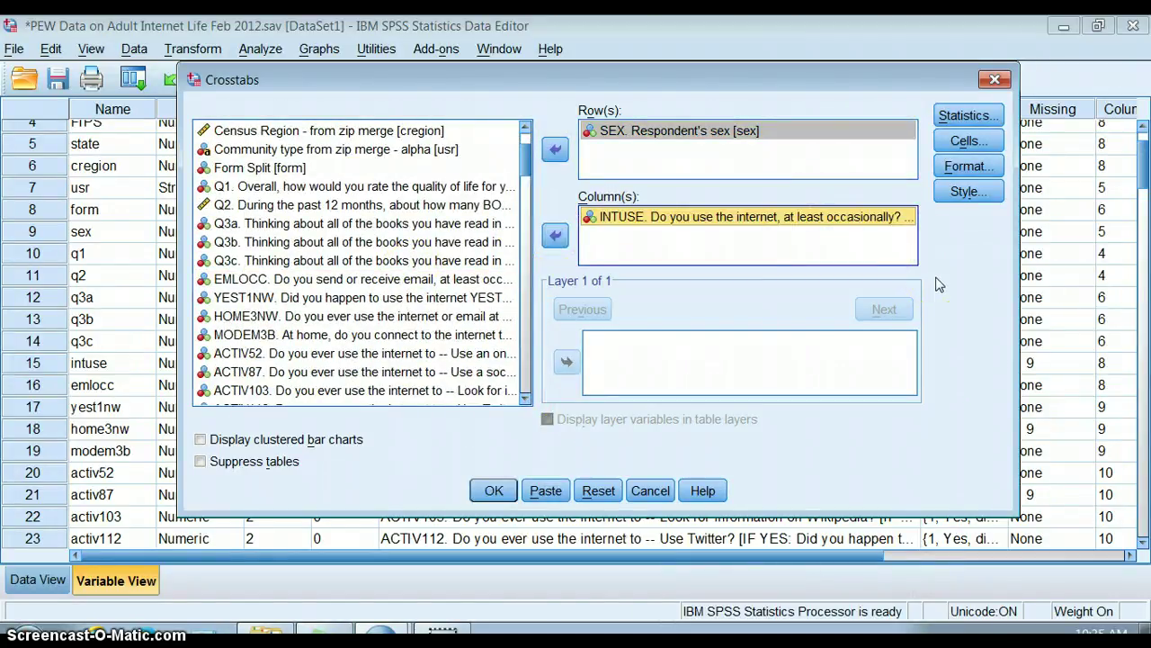
click(663, 224)
Step: Add Row percentages in Cells and run the sex-by-INTUSE crosstab
click(965, 143)
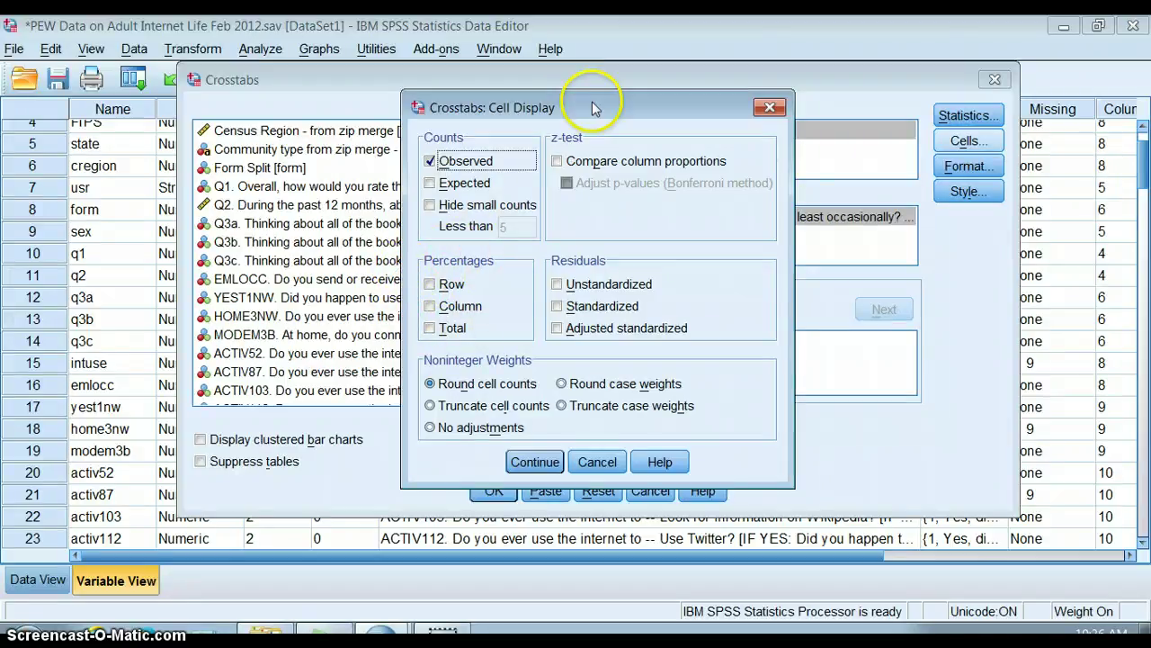
drag(587, 104, 414, 77)
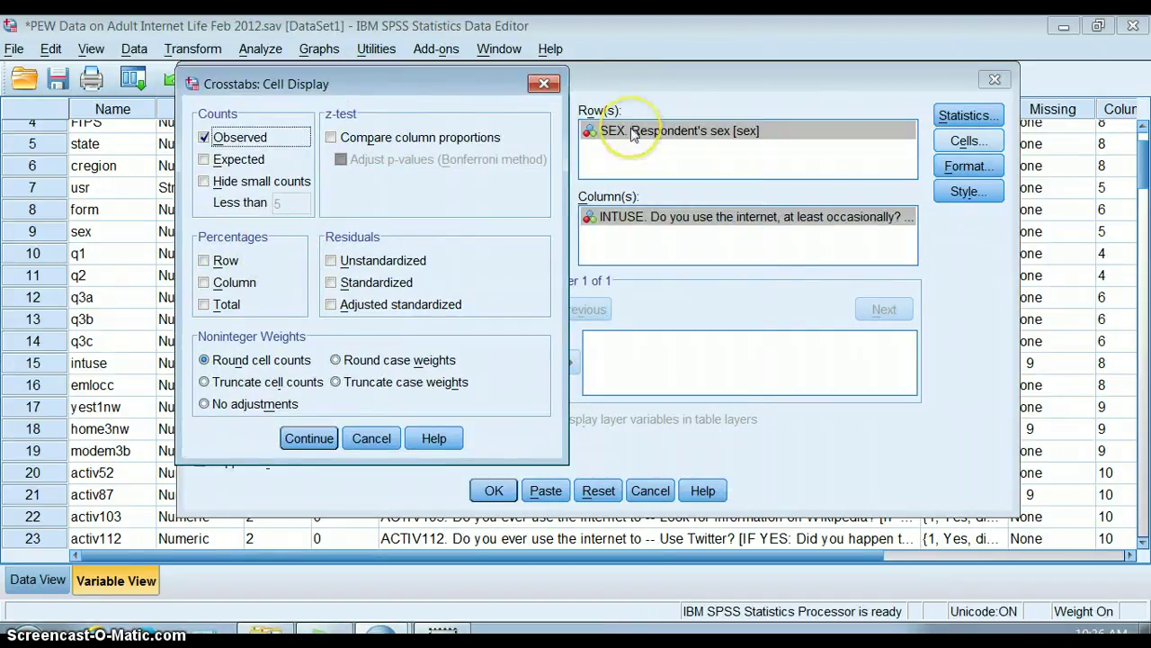
click(205, 262)
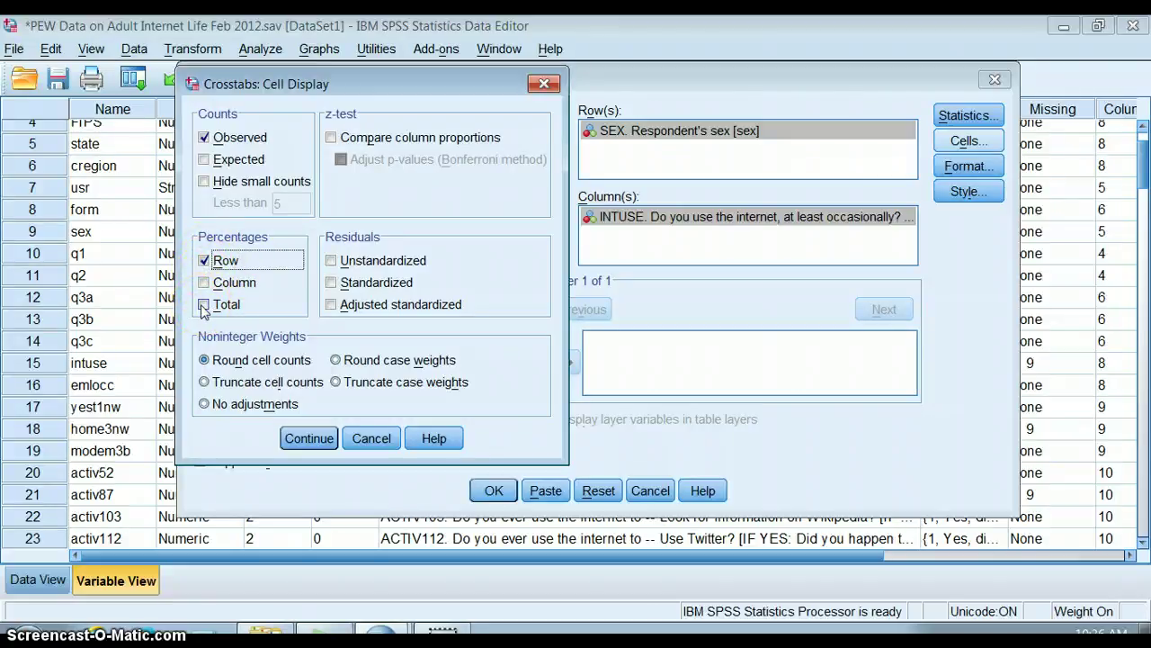
click(308, 439)
click(495, 492)
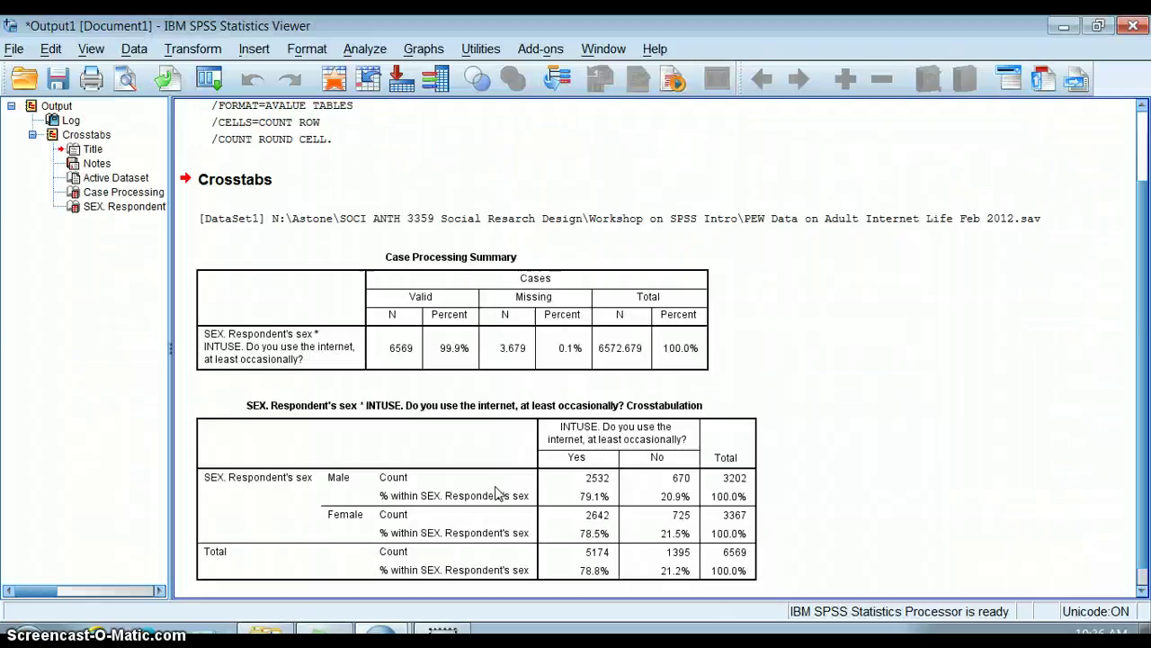
click(984, 321)
click(531, 270)
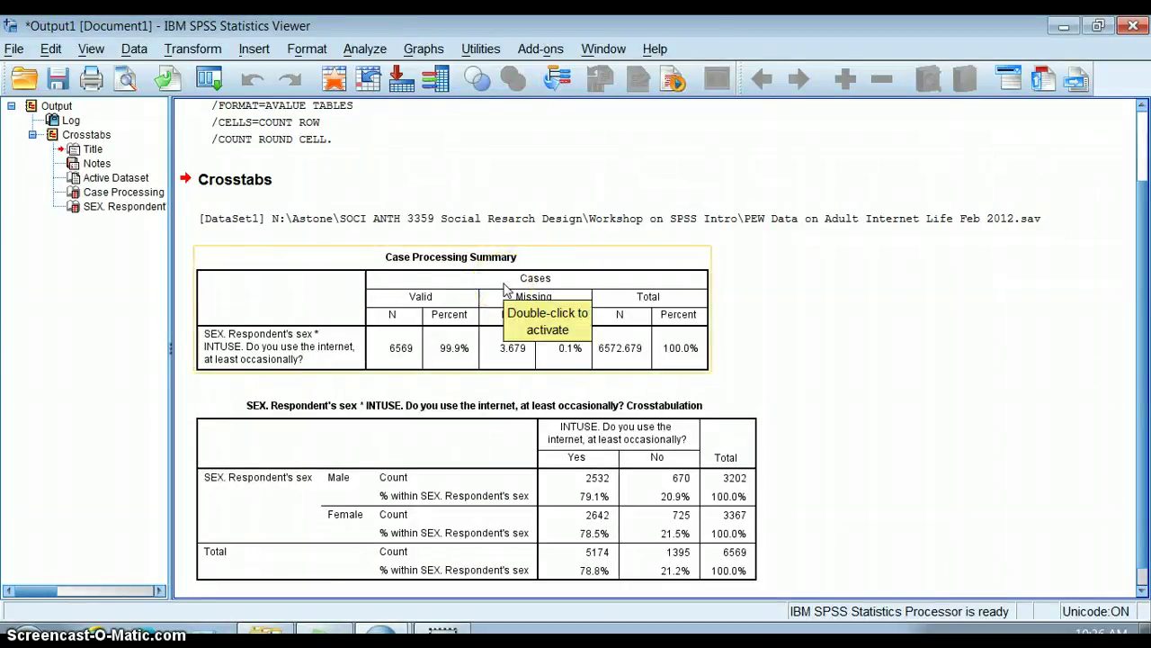
click(455, 321)
click(404, 349)
click(434, 350)
click(505, 345)
click(633, 335)
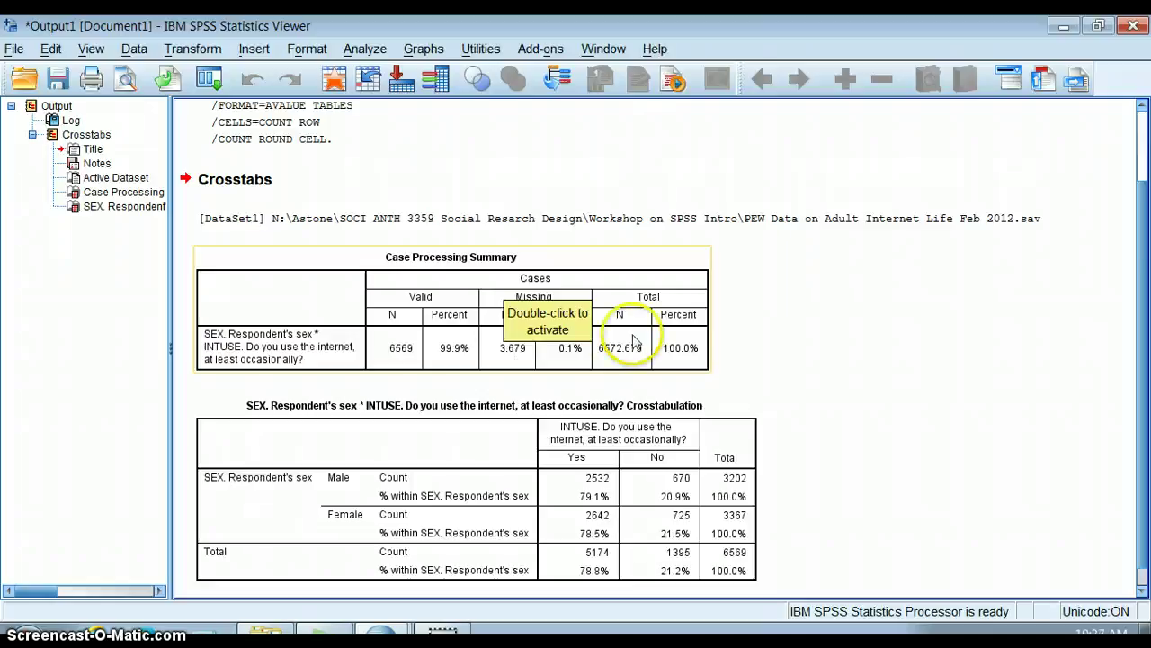
click(804, 293)
click(521, 359)
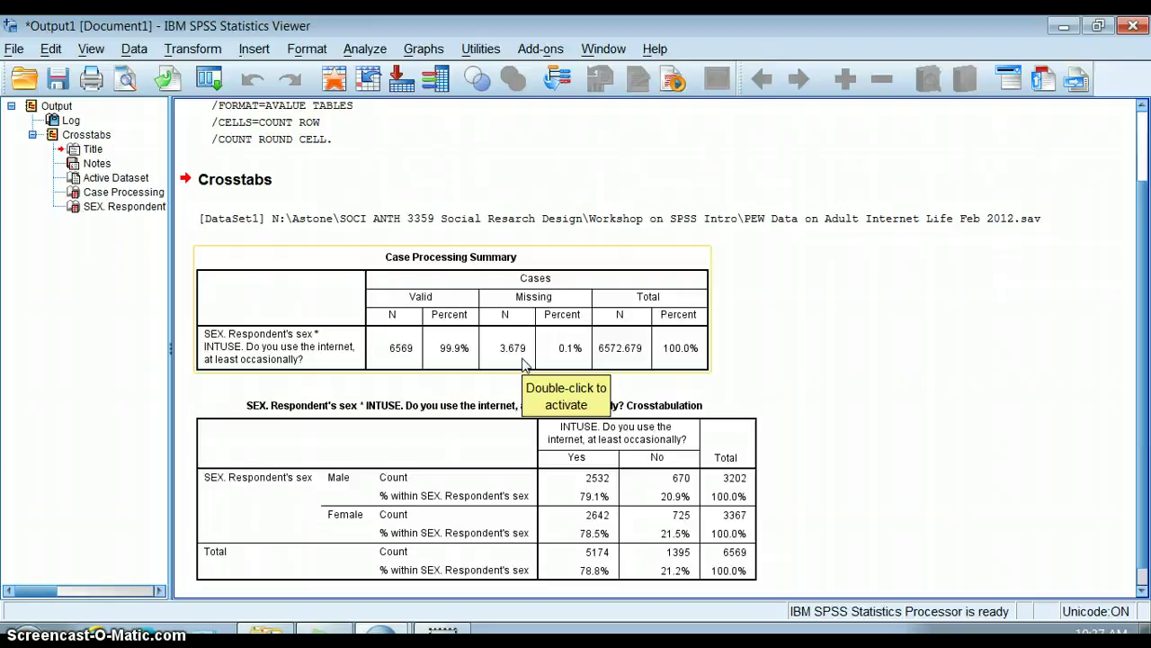
click(572, 359)
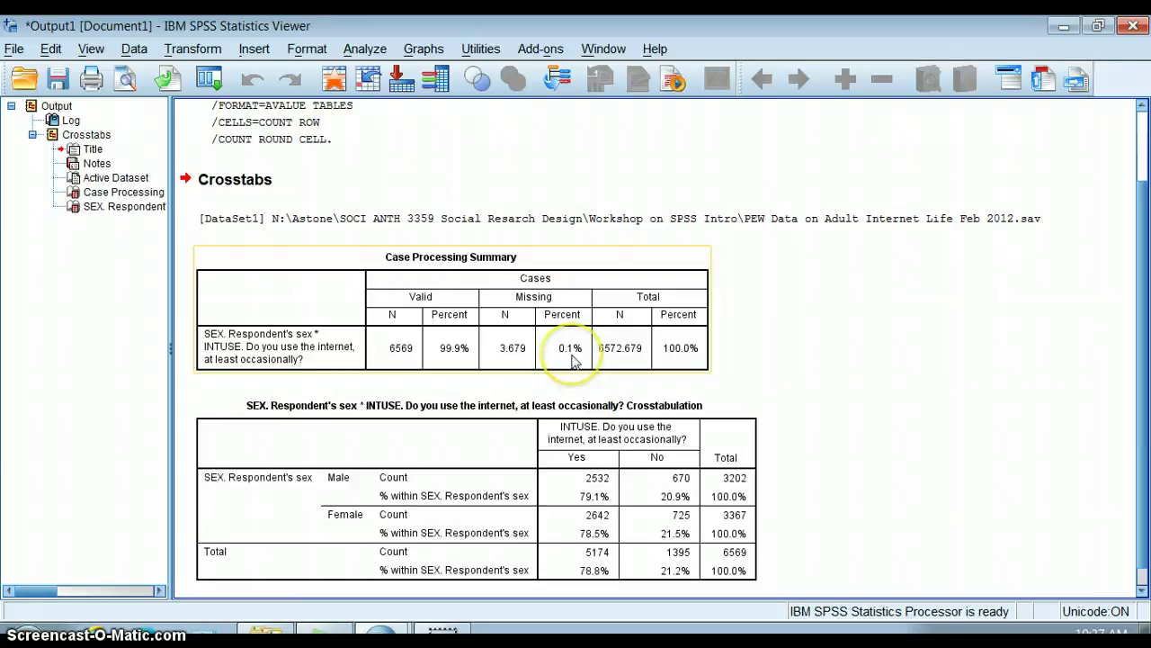
click(850, 342)
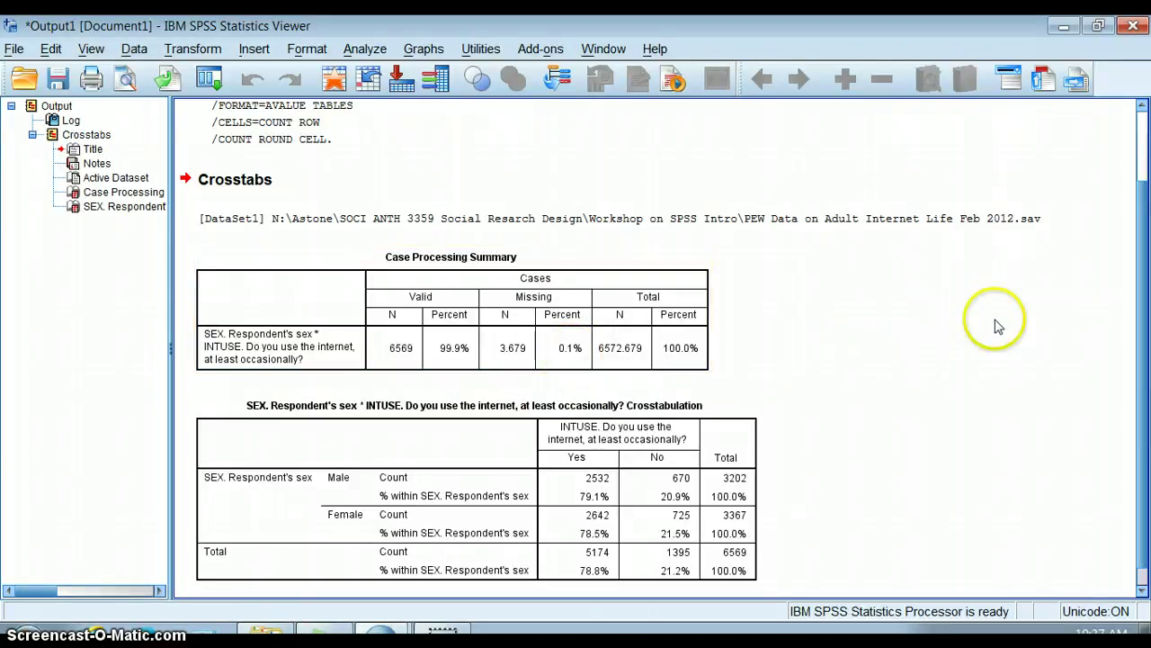
scroll(1131, 310, down, 2)
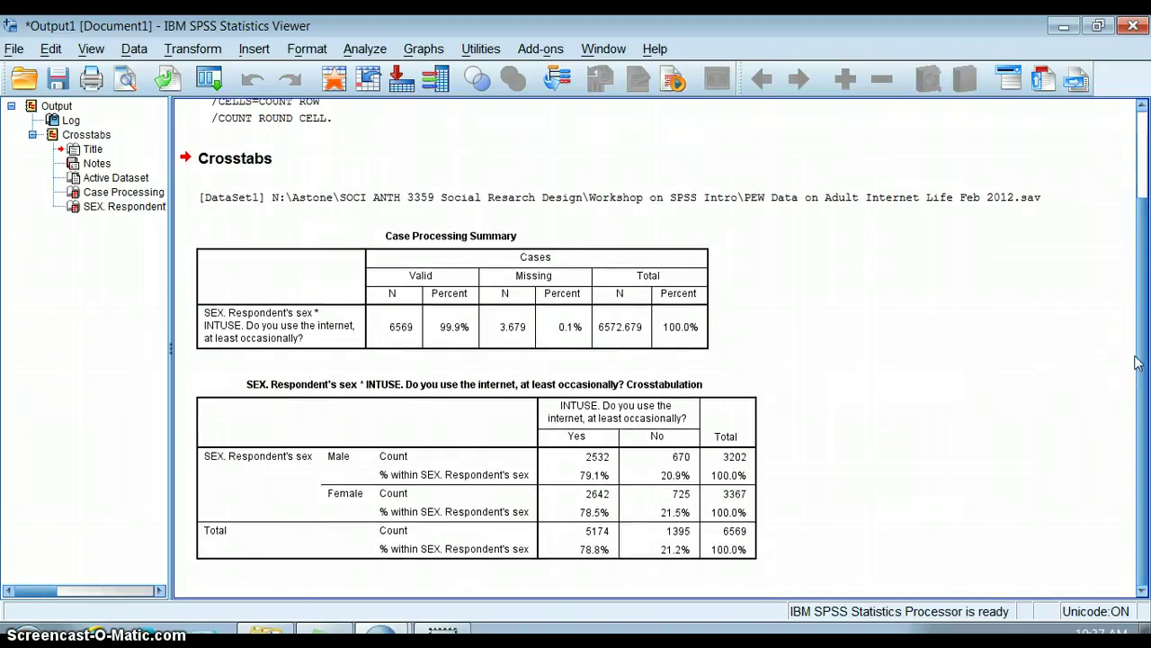
click(458, 300)
click(395, 381)
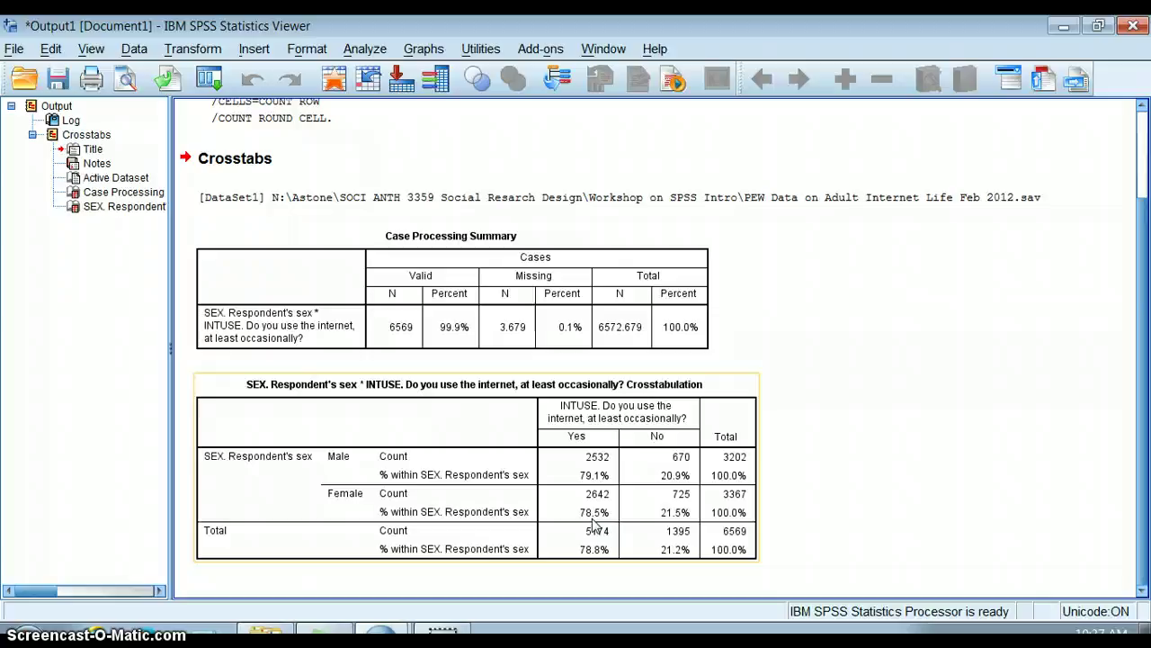
Step: Reopen Crosstabs and remove INTUSE from the Column(s) list
click(420, 55)
mouse_move(365, 49)
mouse_move(385, 99)
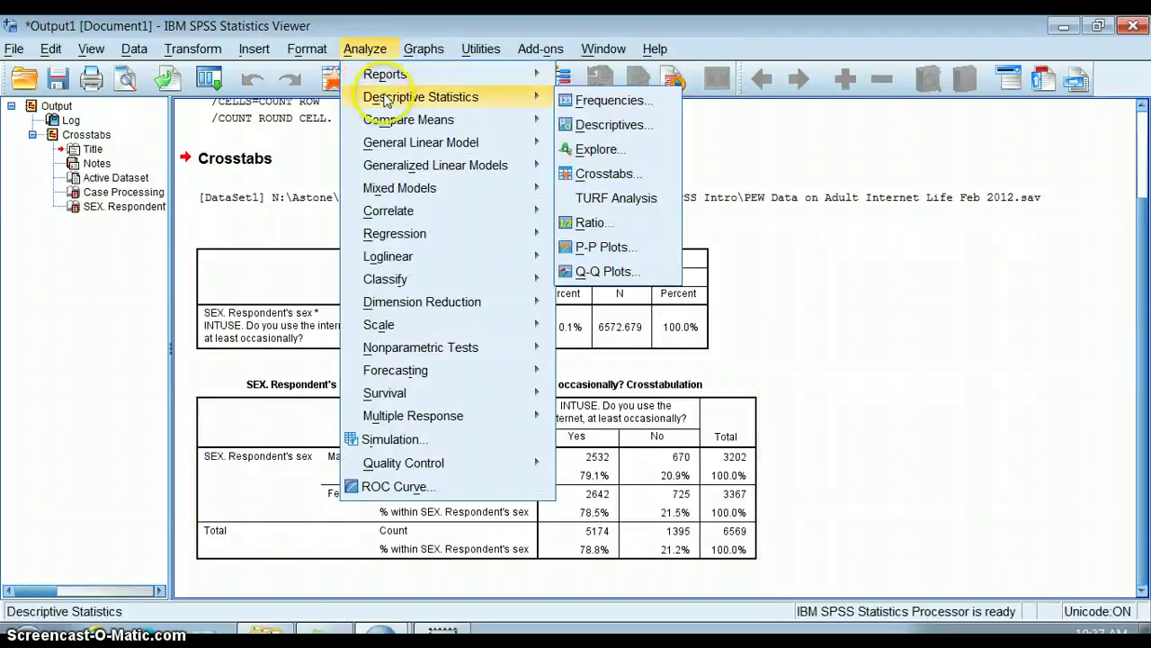
mouse_move(531, 119)
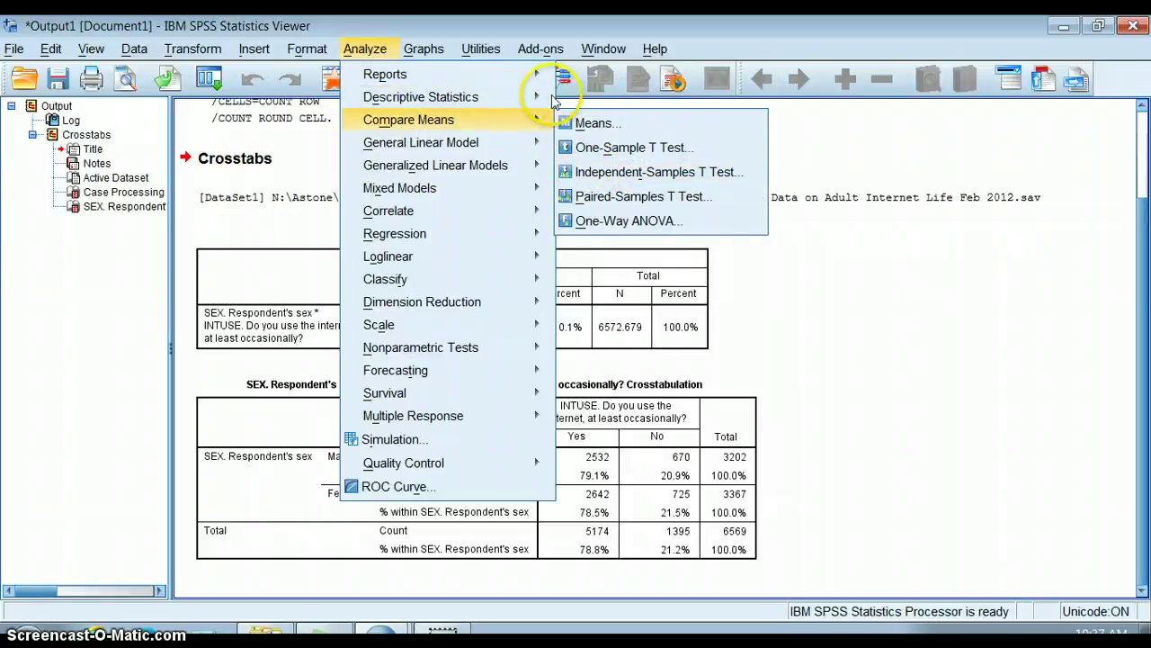
mouse_move(551, 97)
click(601, 174)
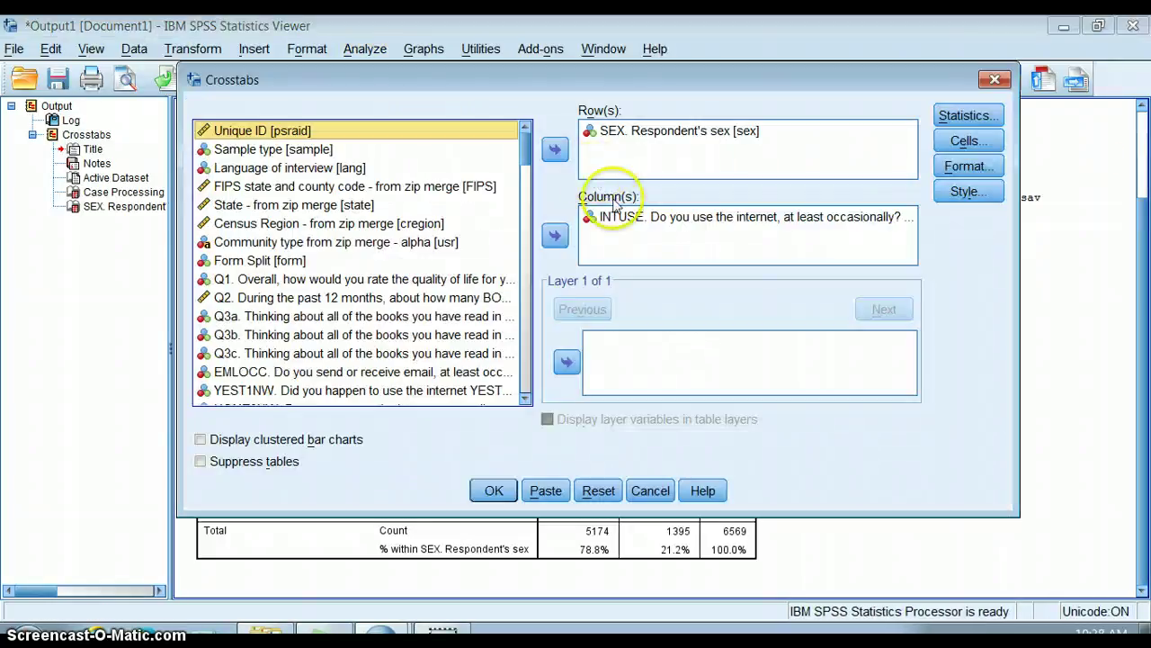
click(638, 218)
click(556, 237)
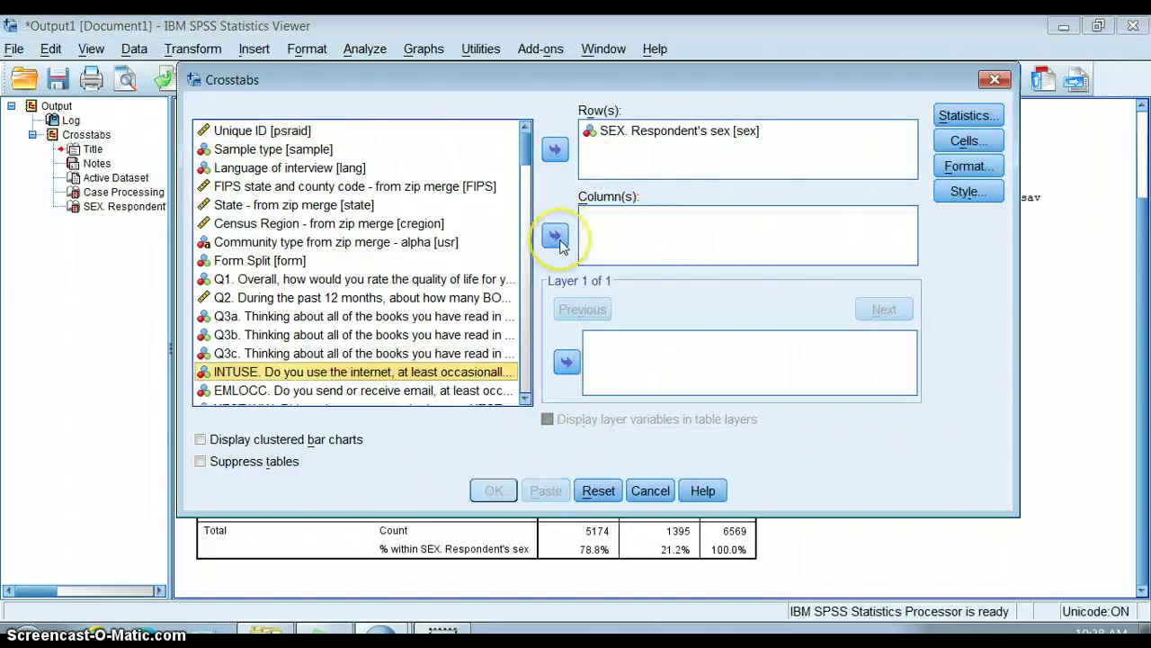
Step: Make HOME3NW the column variable with row percentages and run the crosstab
click(526, 400)
click(526, 400)
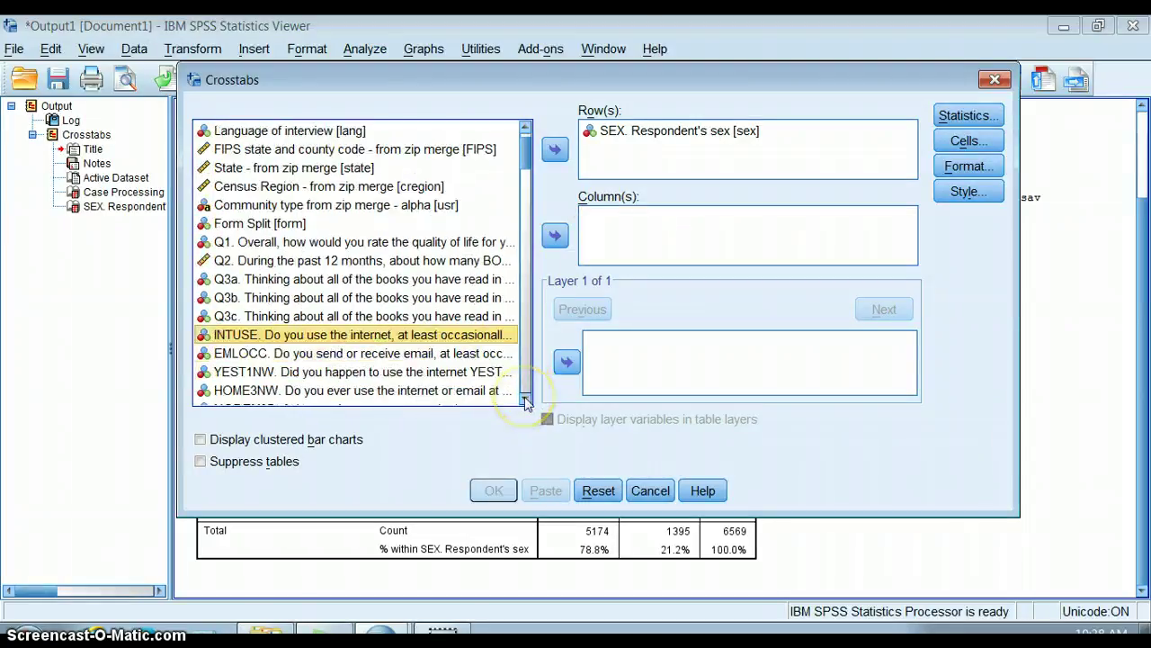
click(526, 400)
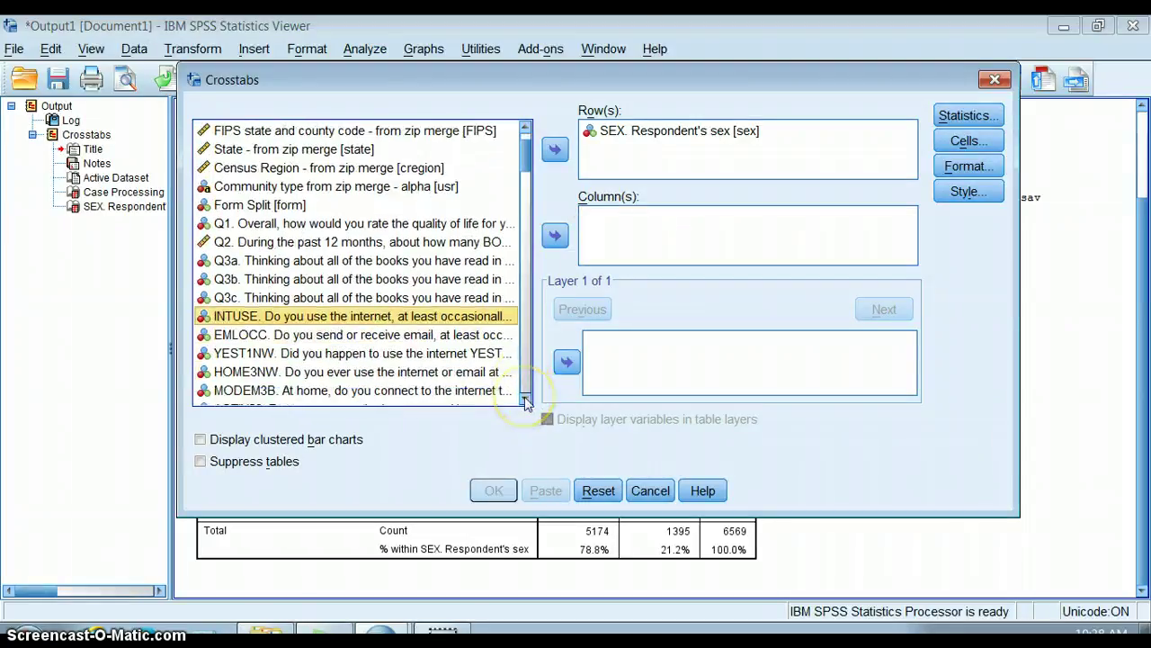
click(476, 372)
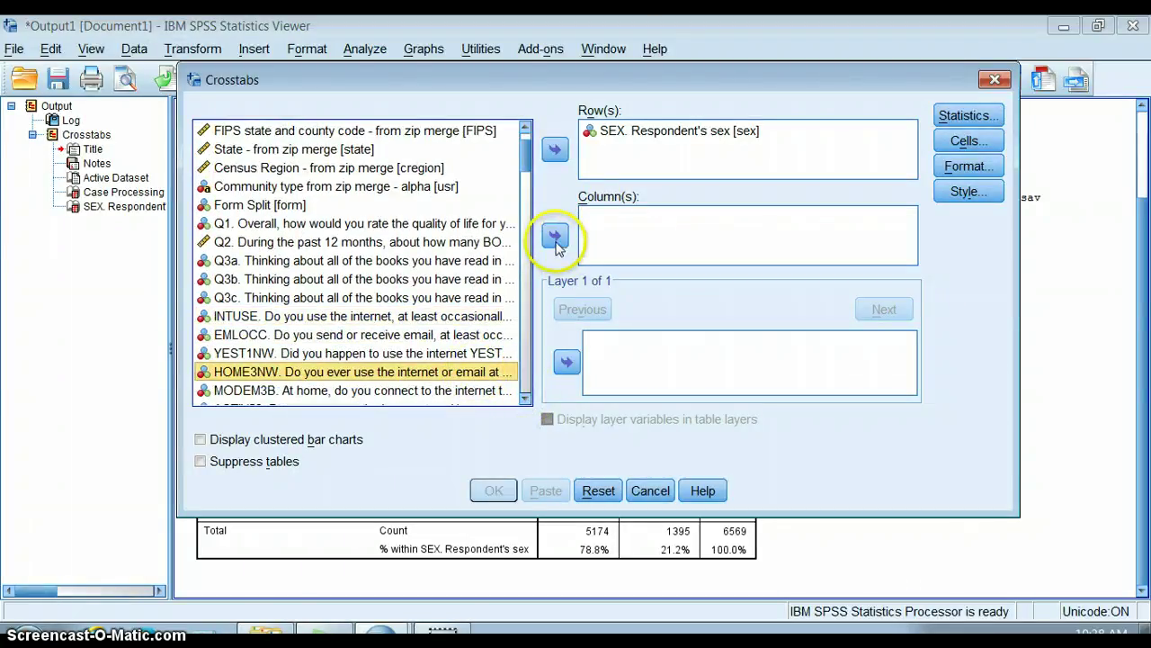
click(555, 236)
click(989, 144)
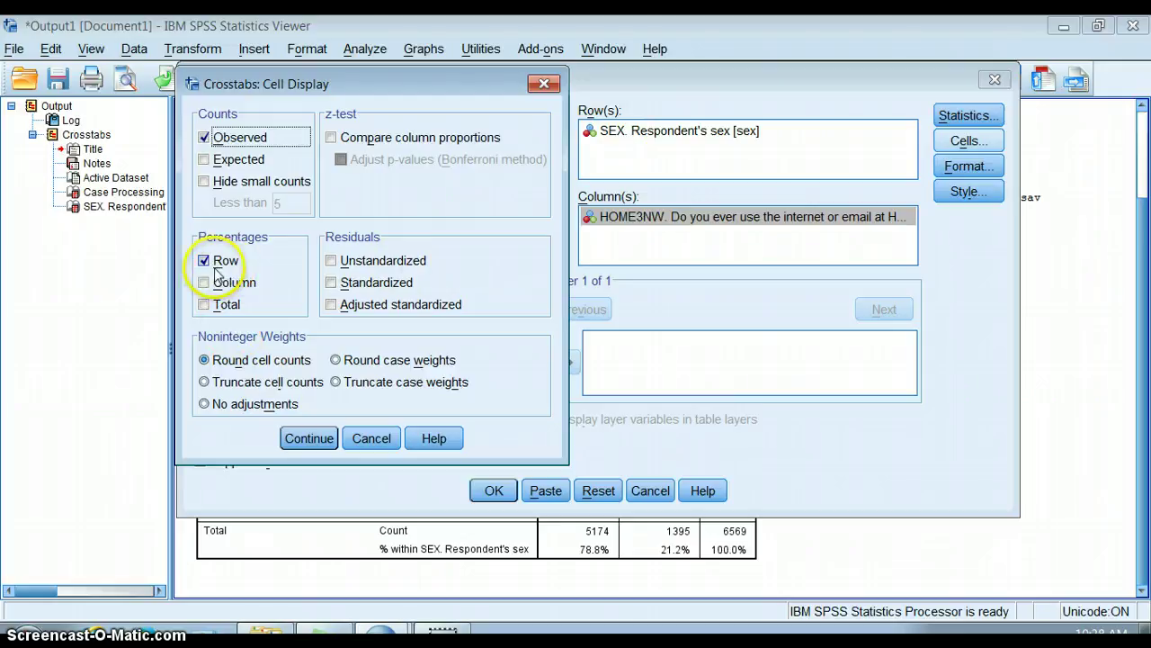
click(309, 438)
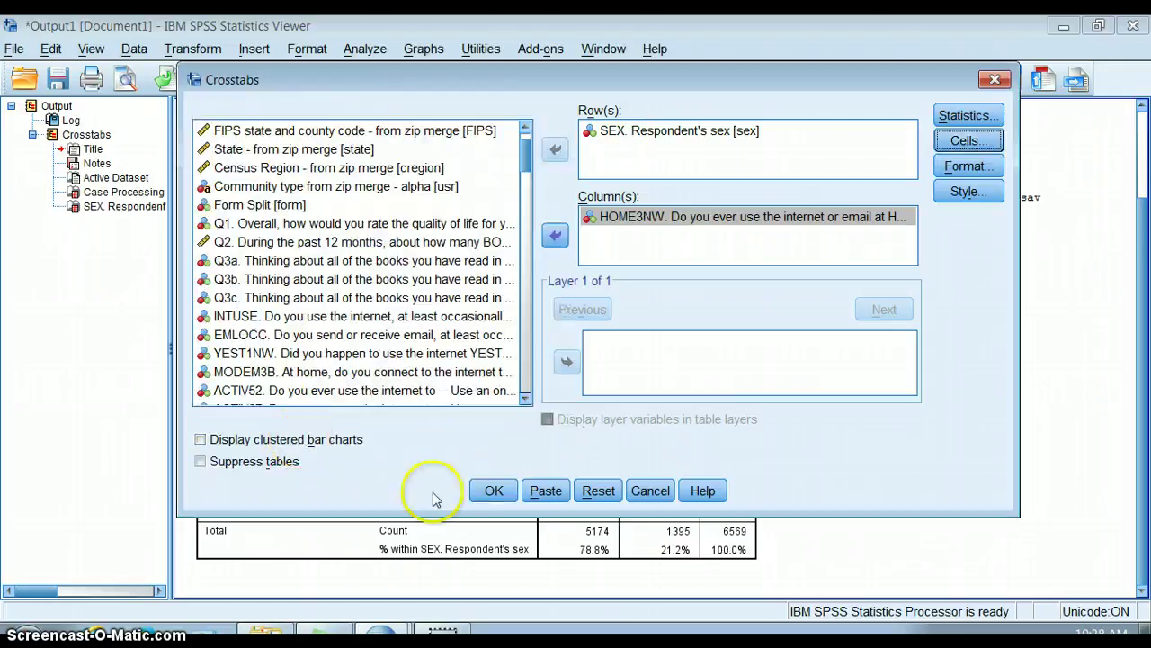
click(509, 494)
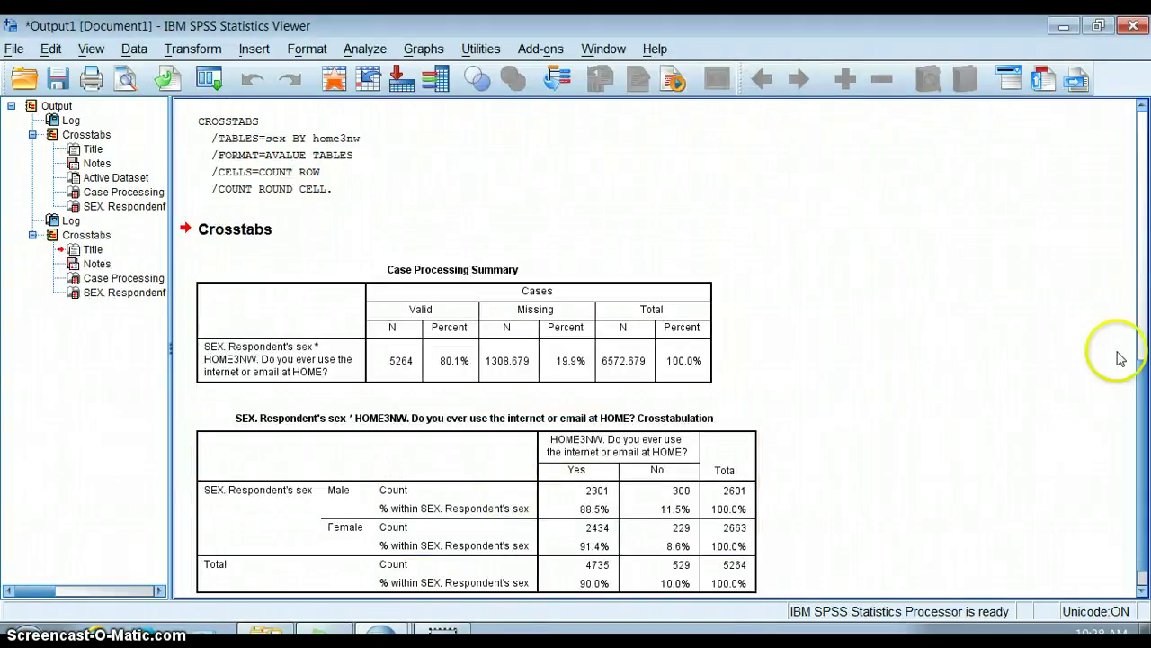
drag(1145, 399, 1146, 415)
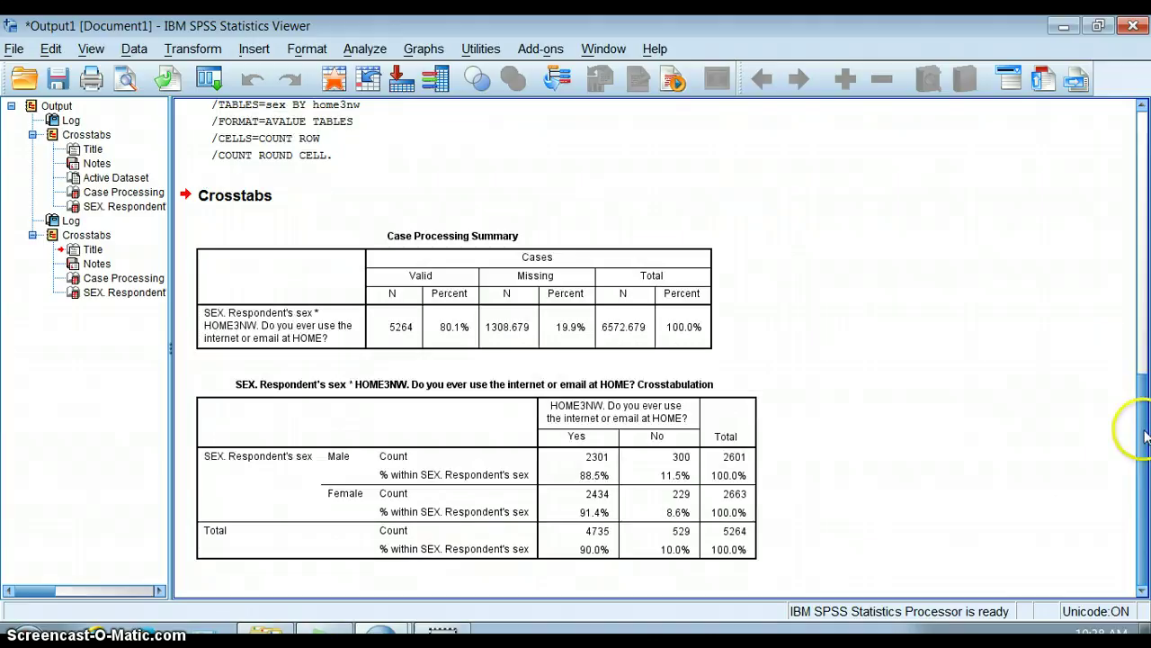
click(560, 441)
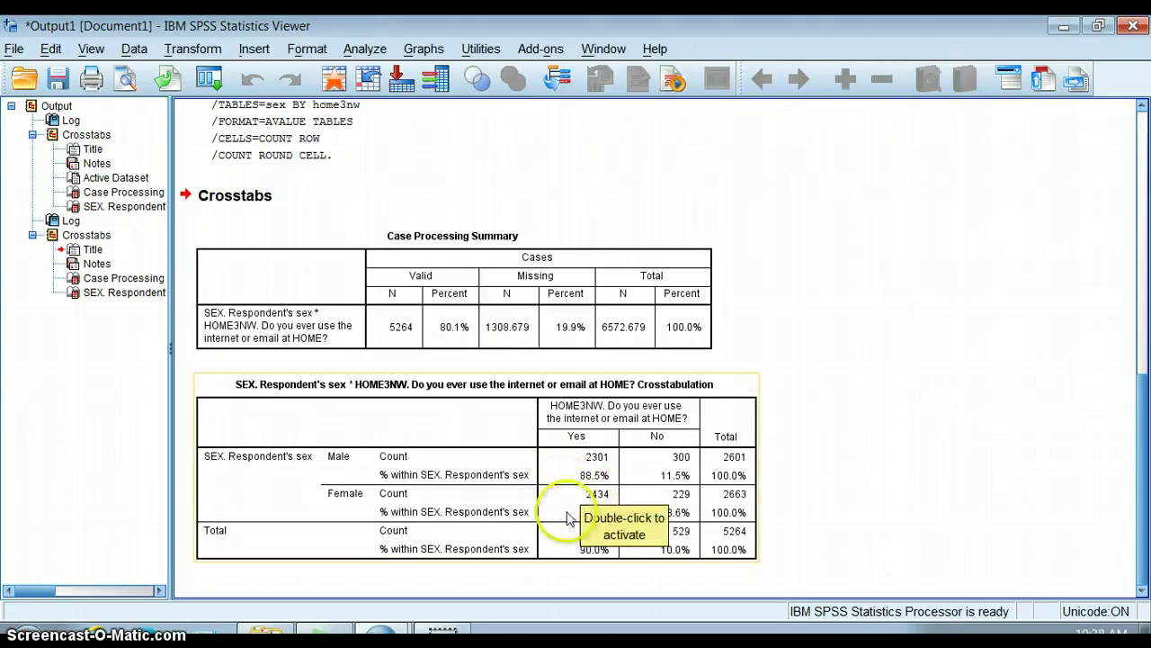
click(936, 441)
click(602, 506)
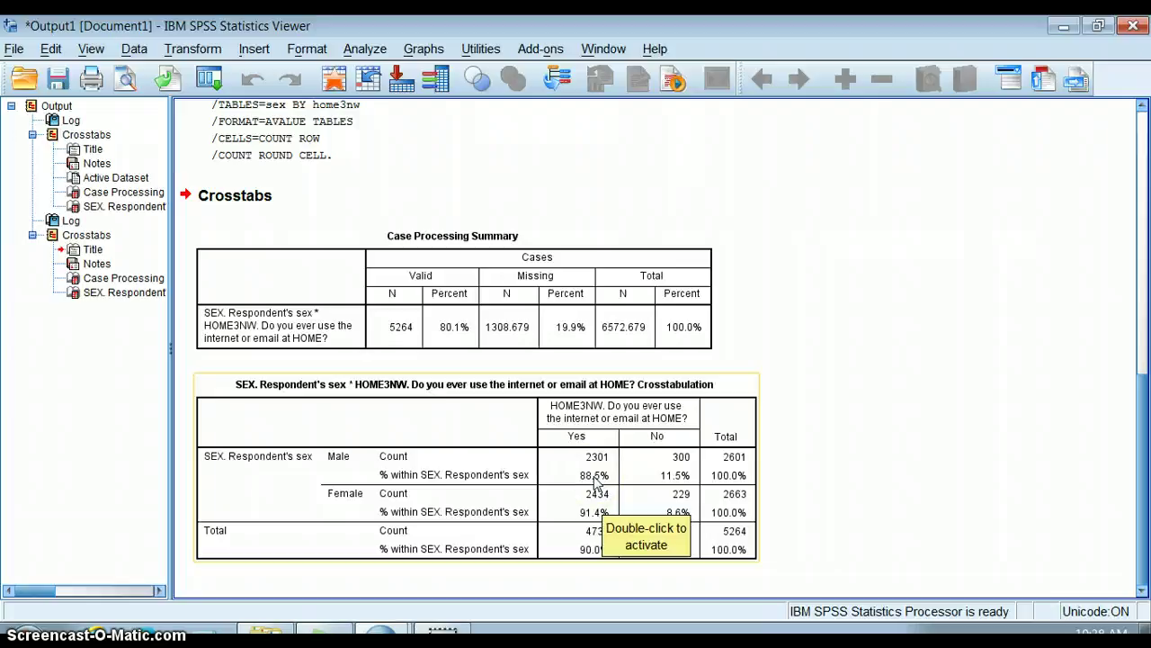
click(534, 198)
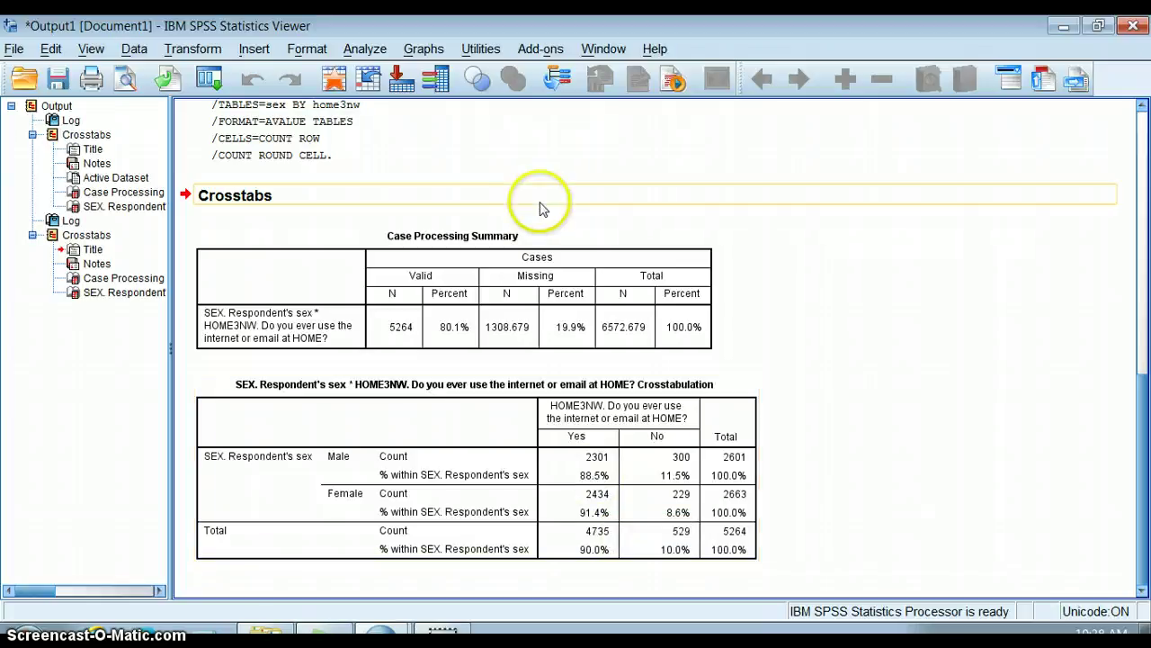
Step: Reopen Crosstabs, put PAR in Layer 1 of 1, and run the layered crosstab
click(372, 54)
mouse_move(413, 97)
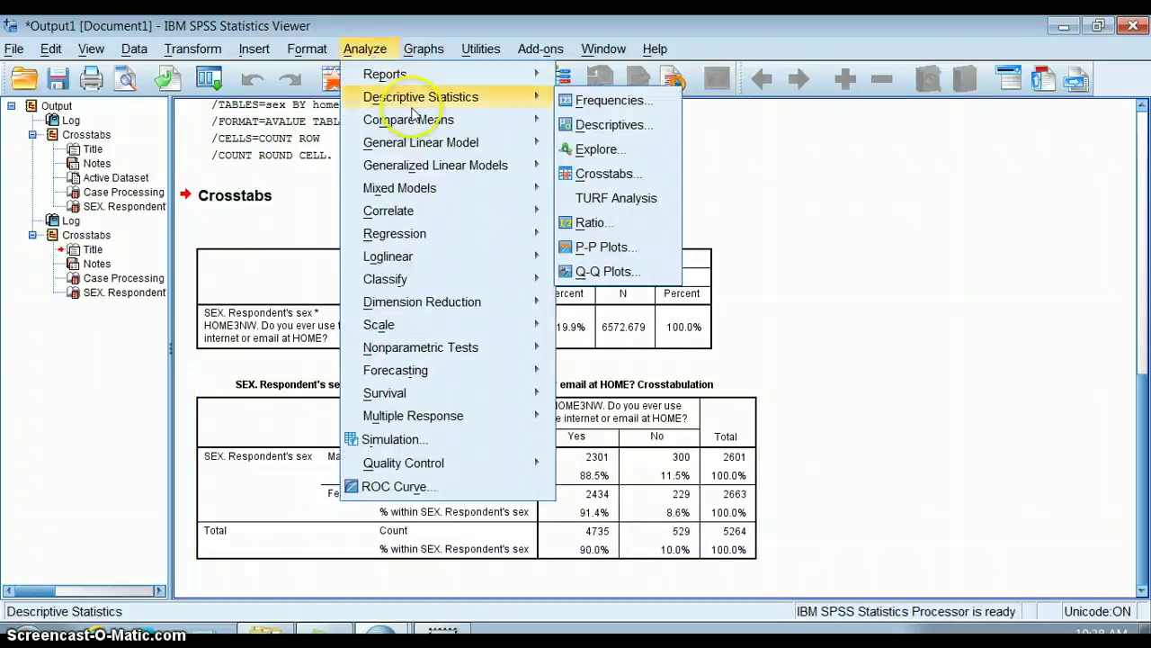
click(614, 173)
drag(529, 153, 534, 375)
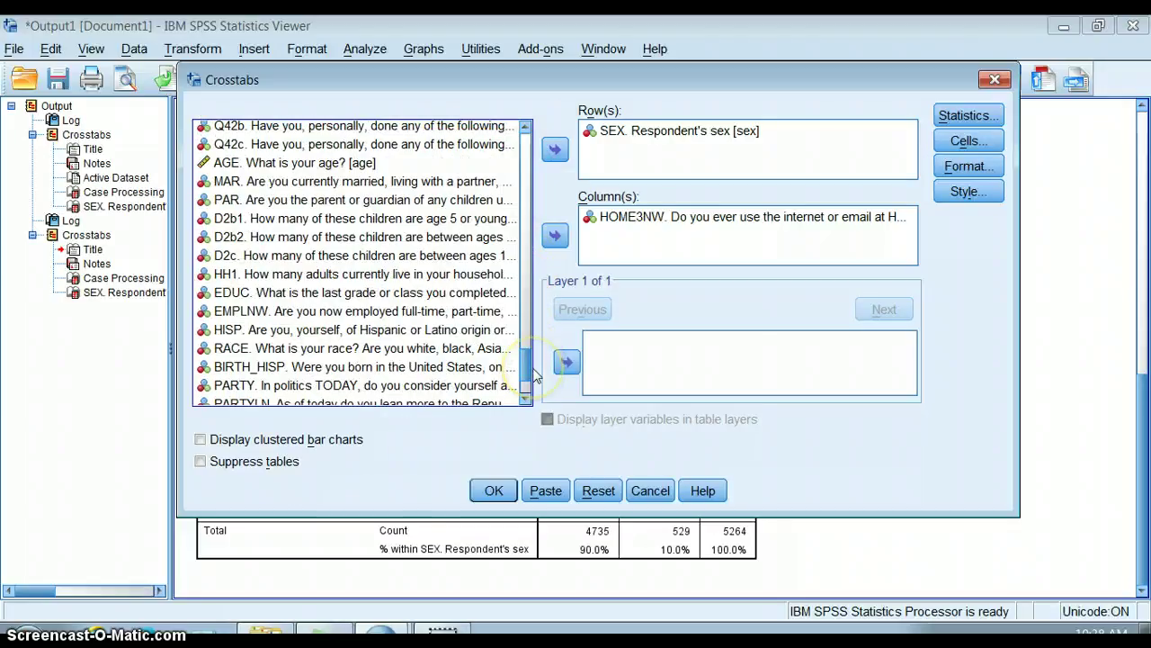
click(420, 203)
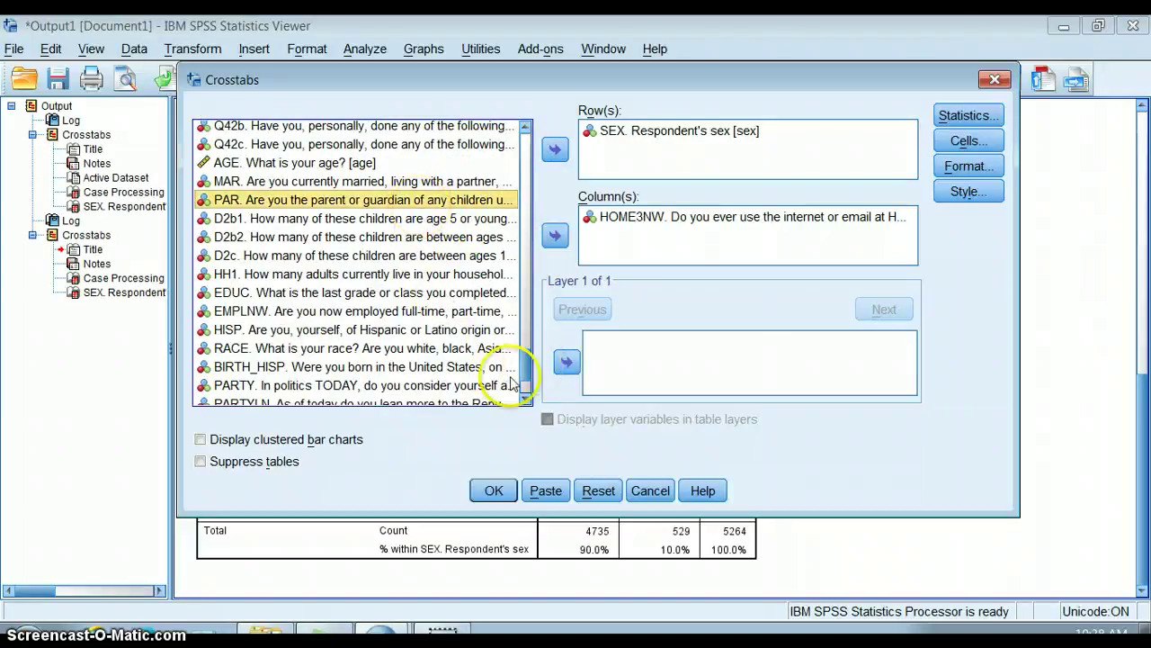
click(566, 361)
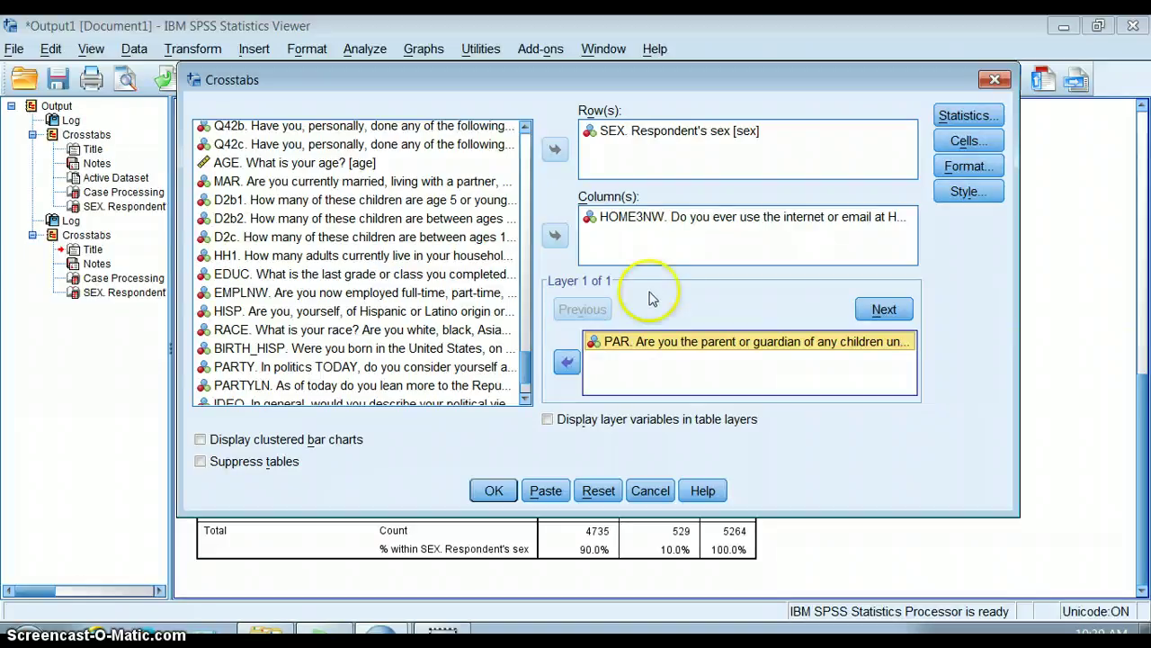
click(491, 492)
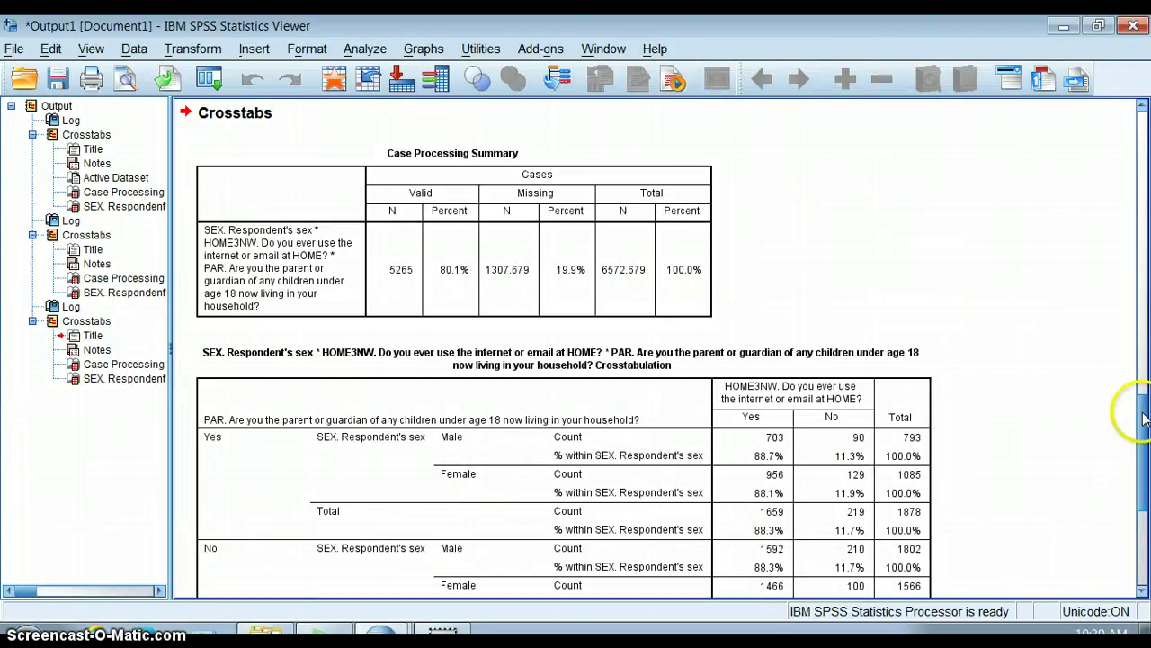
drag(1144, 418, 1146, 485)
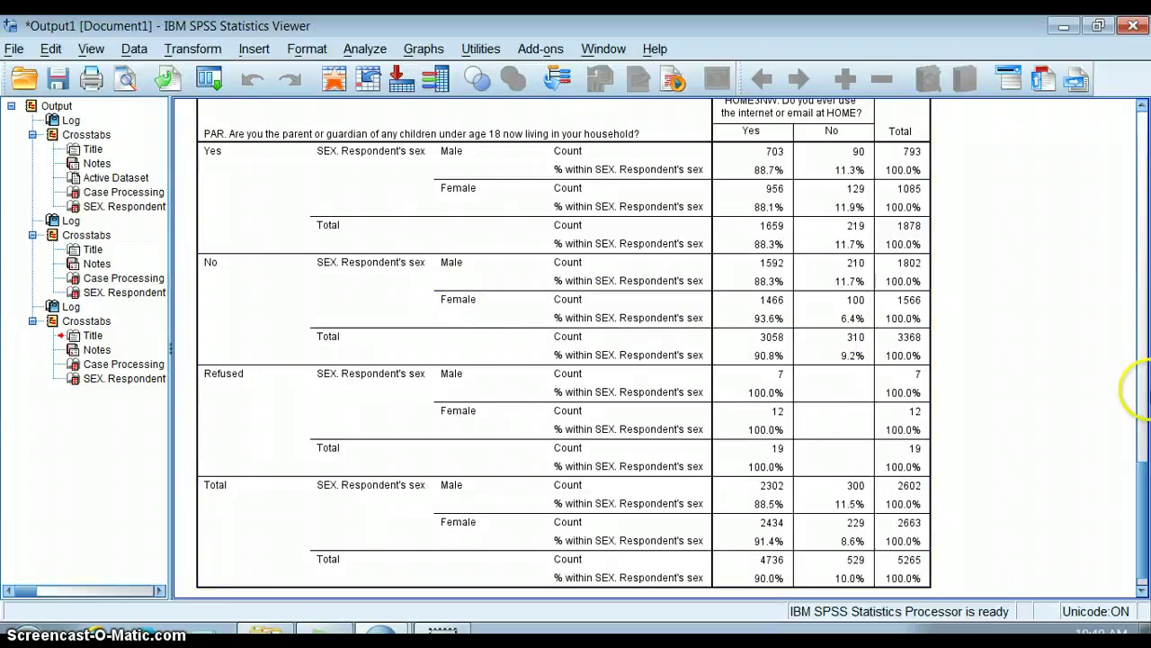
scroll(1147, 486, down, 1)
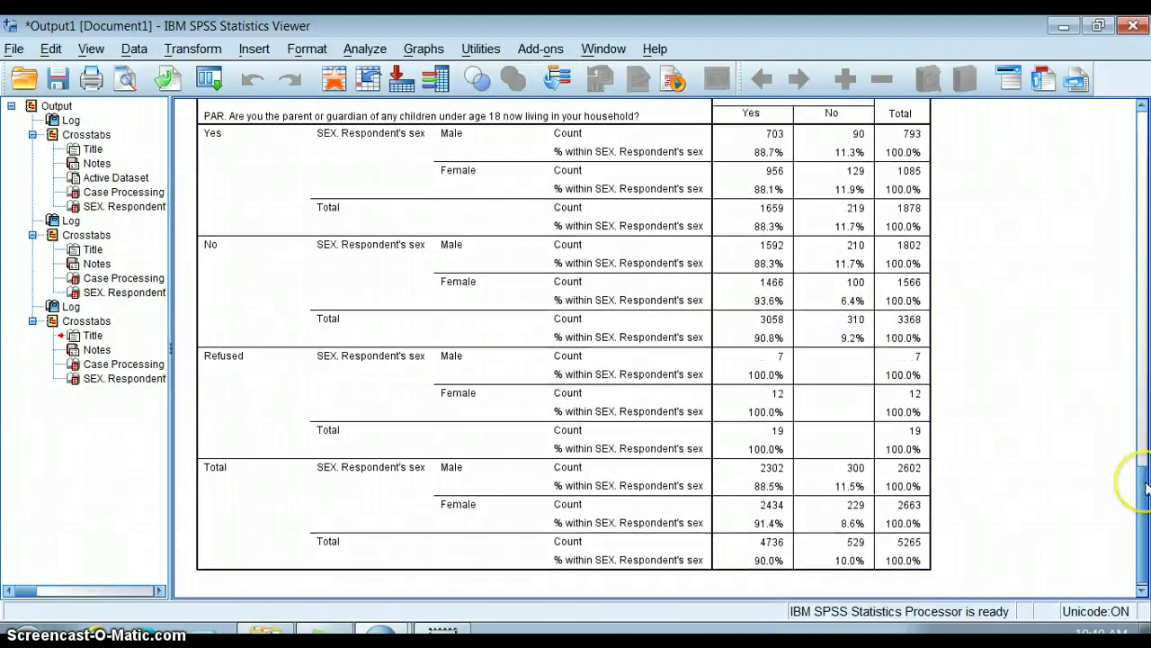